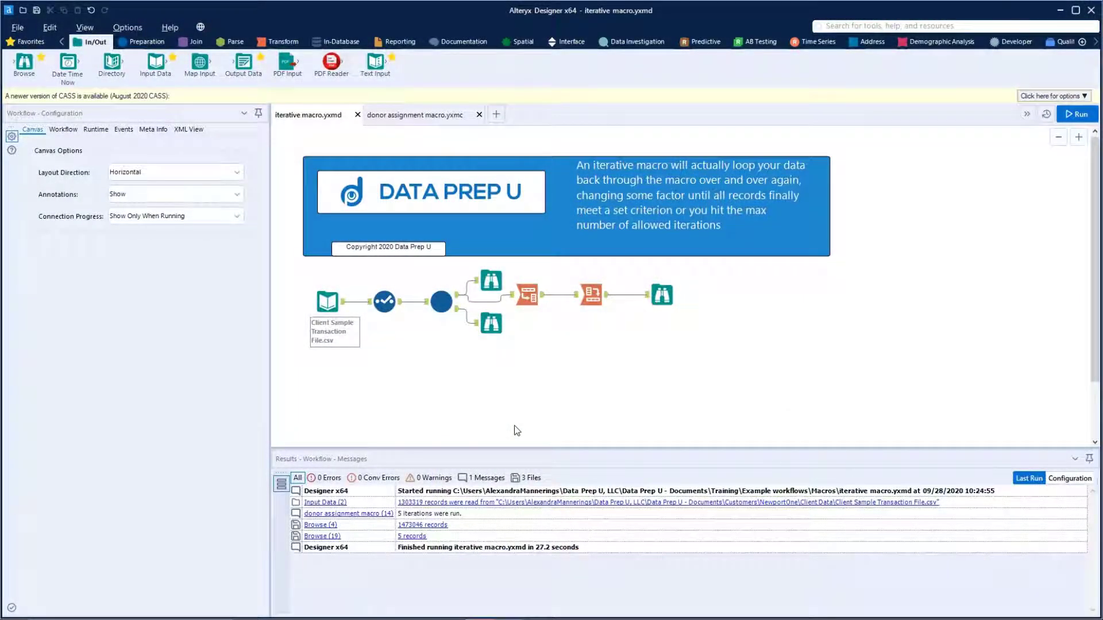
Preview the client transaction input and select Constituent ID and Gift Date values in the results.
{"action": "left_click", "coordinate": [323, 303]}
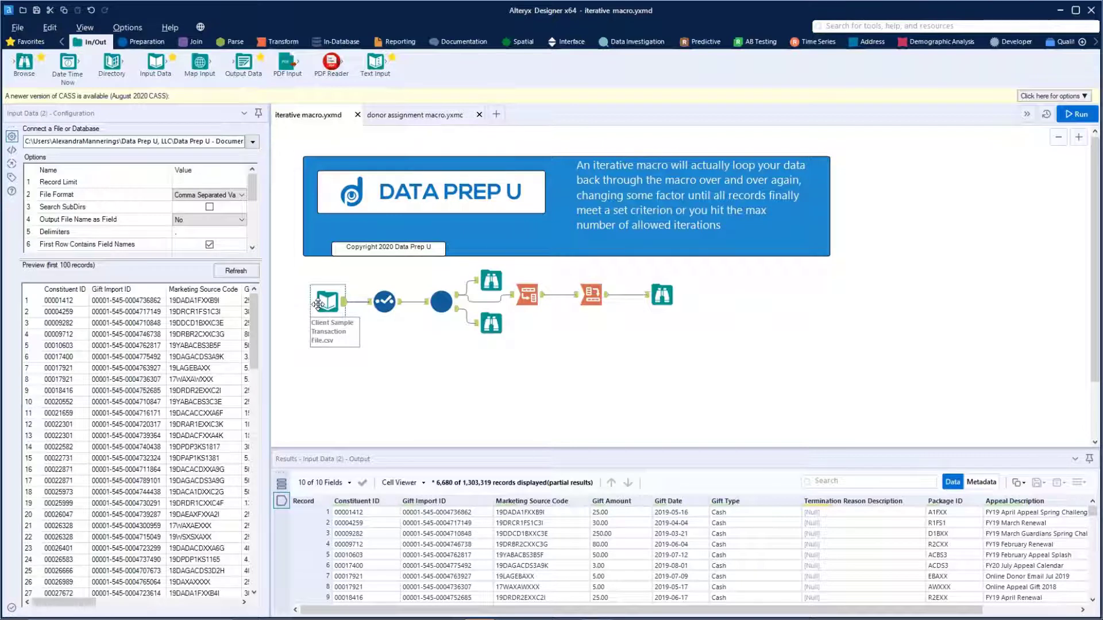
{"action": "left_click_drag", "start_coordinate": [51, 323], "coordinate": [51, 485]}
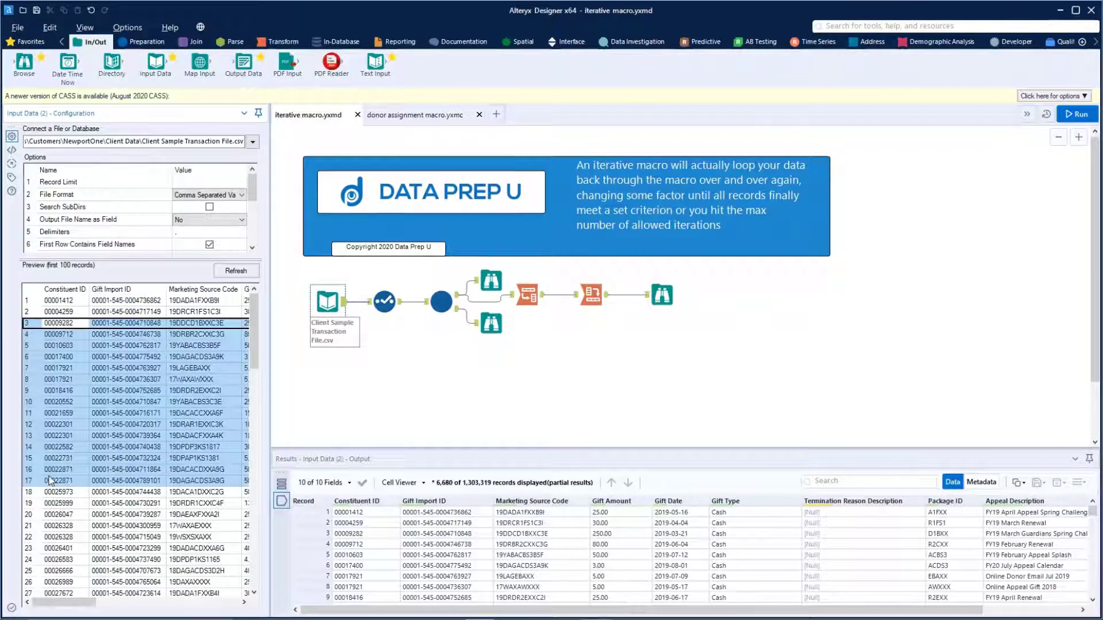
{"action": "left_click", "coordinate": [440, 570]}
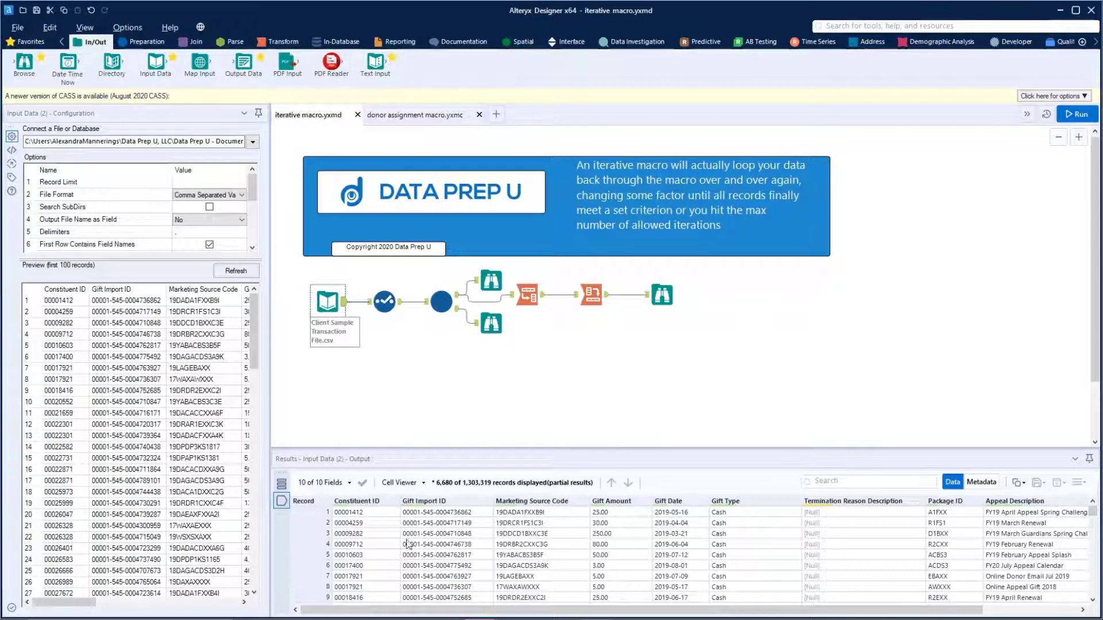
{"action": "left_click_drag", "start_coordinate": [396, 513], "coordinate": [390, 573]}
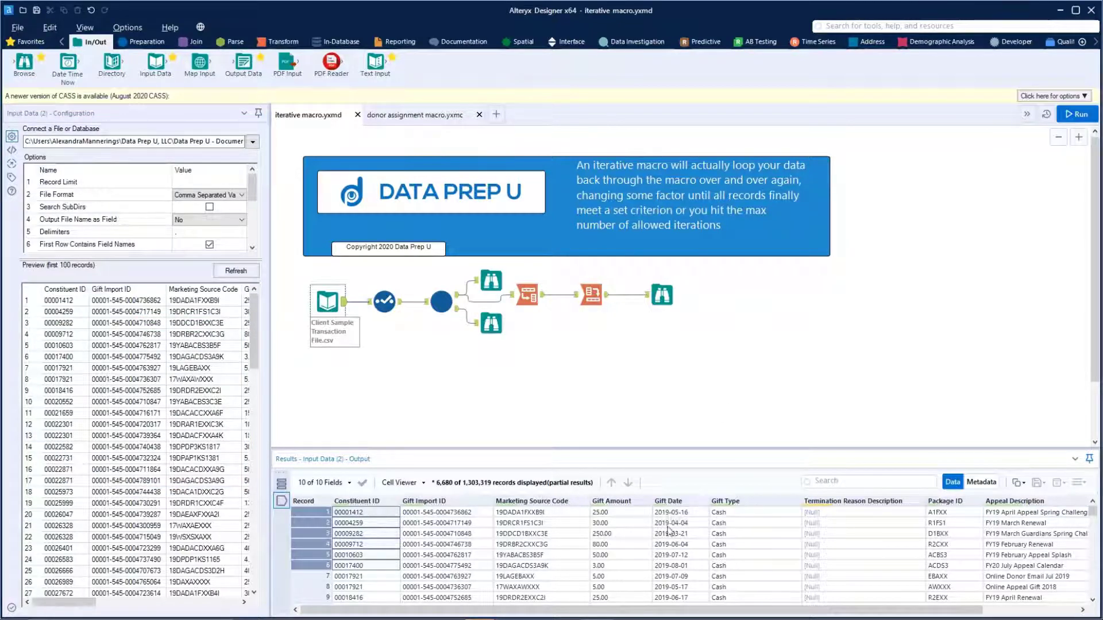
{"action": "left_click_drag", "start_coordinate": [671, 512], "coordinate": [665, 554]}
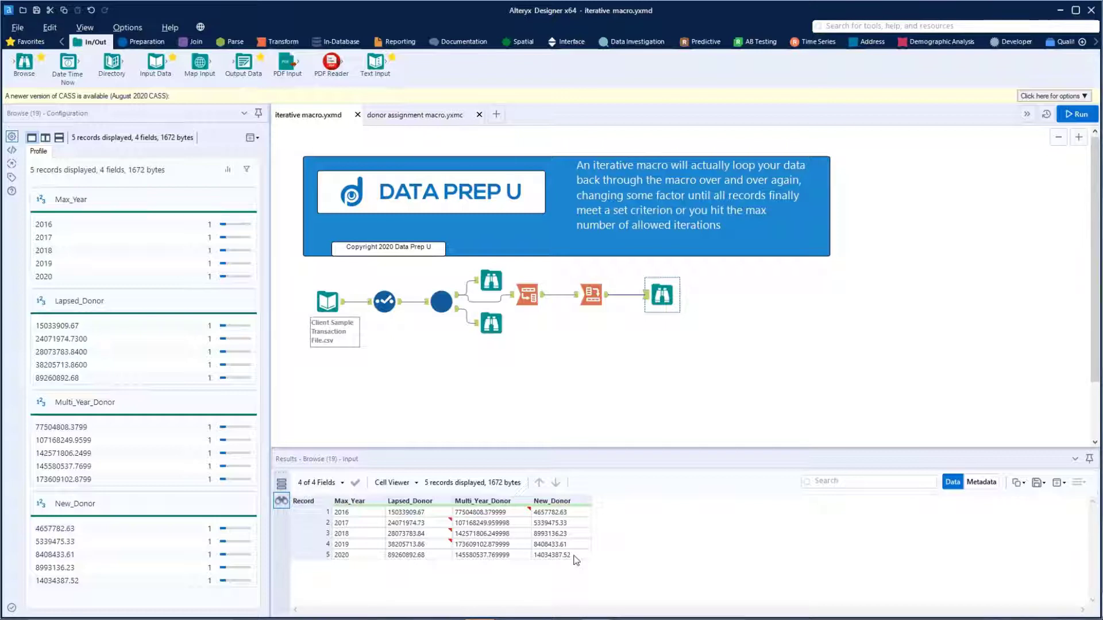
Profile New_Donor and Lapsed_Donor totals, then Multi_Year_Donor: sum 646434505.2399, min 77504808.3799.
{"action": "left_click", "coordinate": [576, 557]}
{"action": "left_click", "coordinate": [575, 534]}
{"action": "left_click", "coordinate": [573, 523]}
{"action": "left_click", "coordinate": [425, 545]}
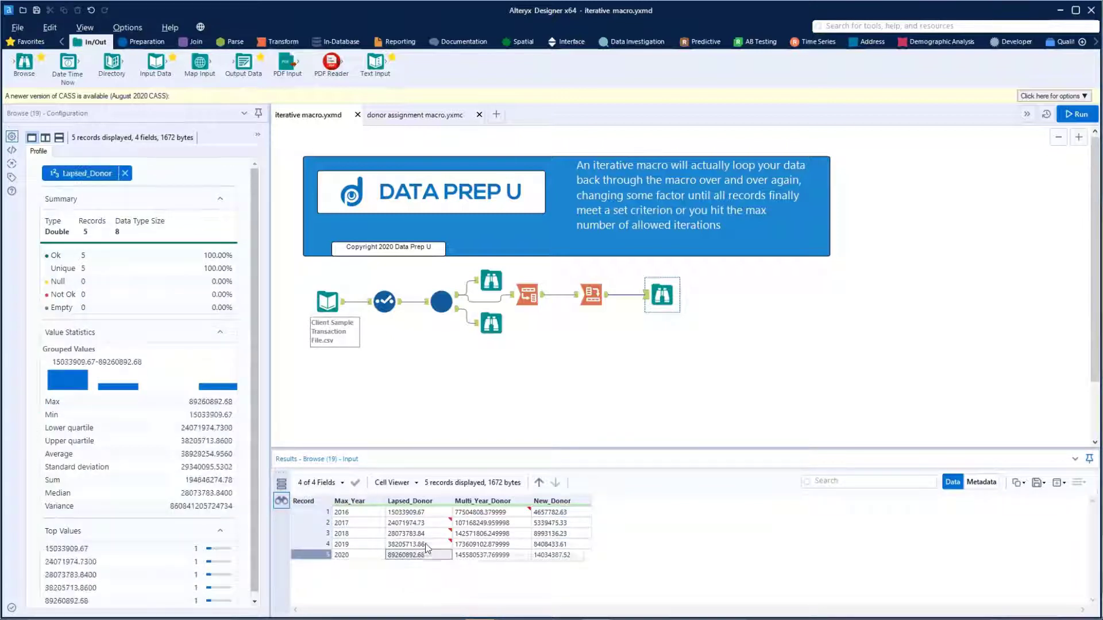
{"action": "left_click_drag", "start_coordinate": [505, 555], "coordinate": [506, 513]}
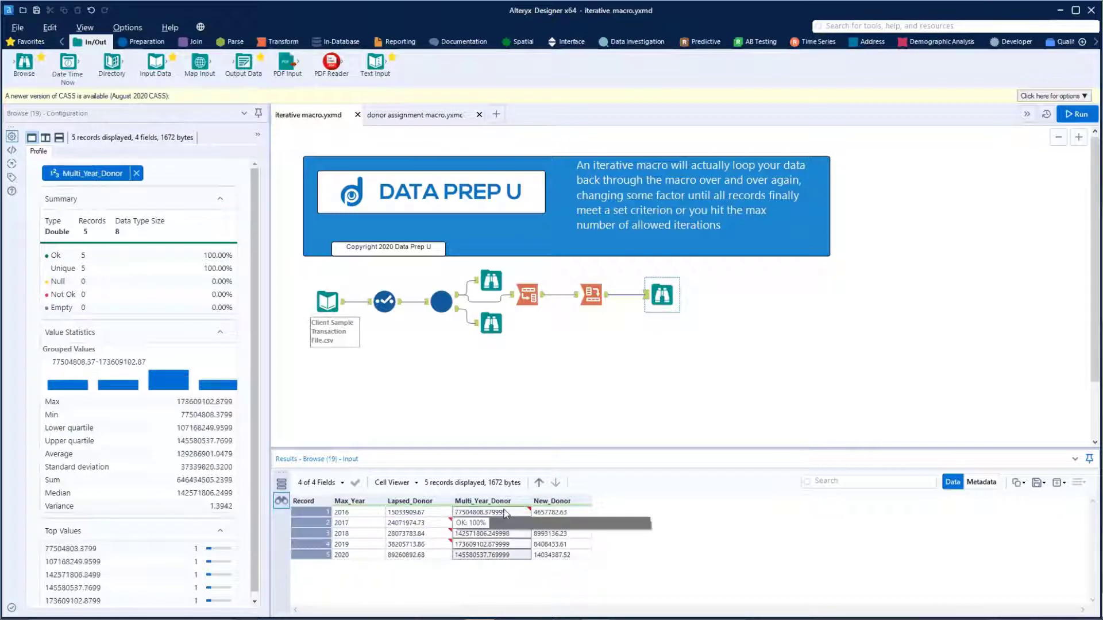
Open donor assignment macro.yxmc from the macro tool's context menu.
{"action": "right_click", "coordinate": [441, 303]}
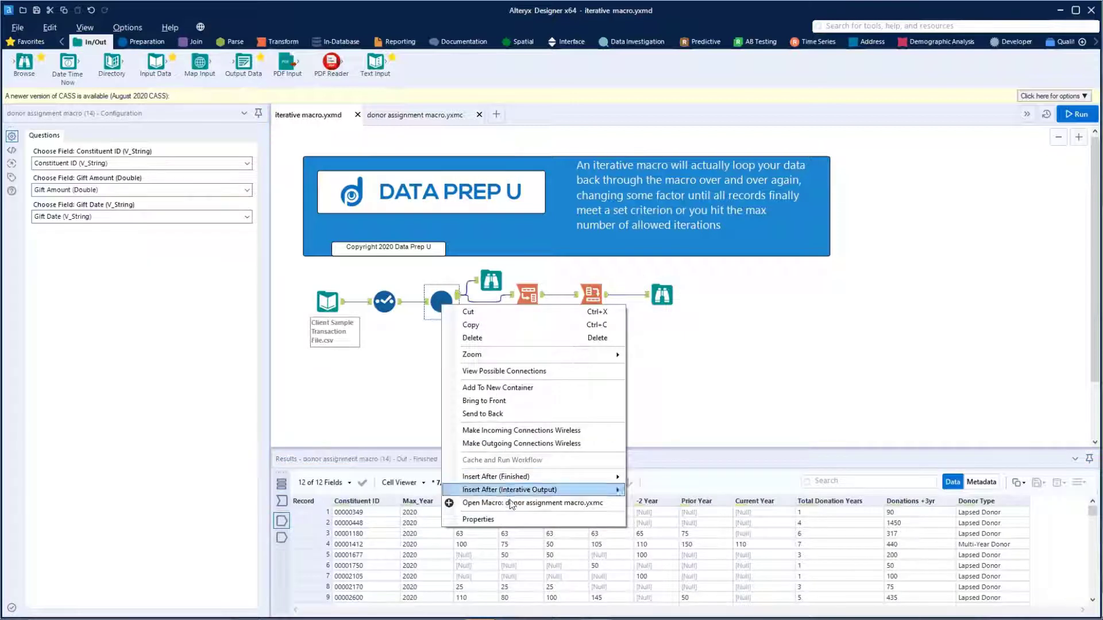
{"action": "left_click", "coordinate": [509, 506]}
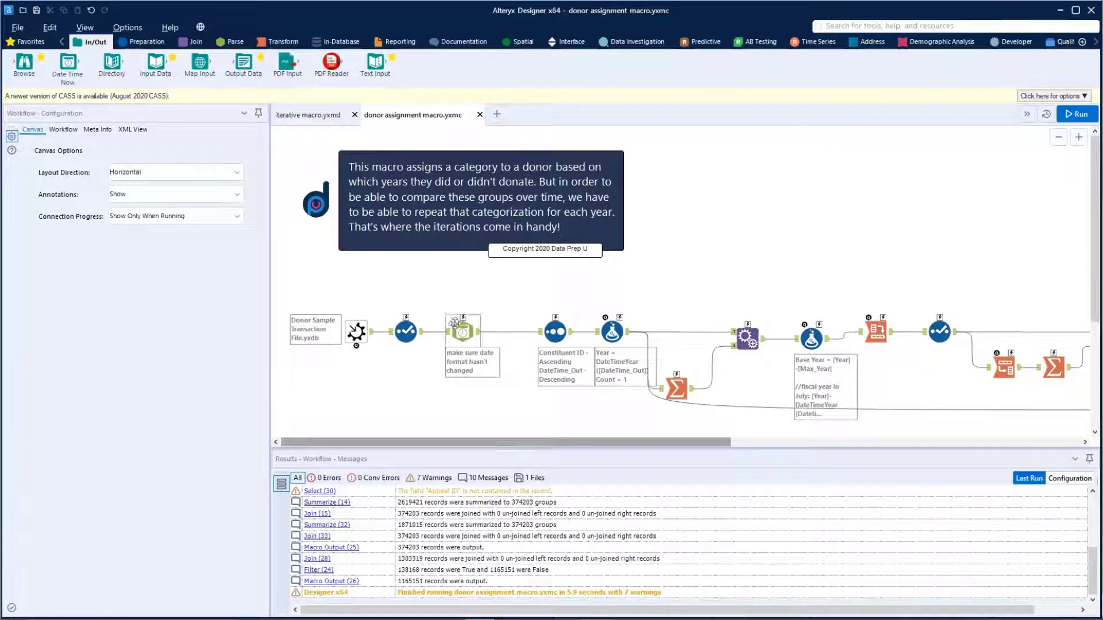
Review the Select step's Current Year, gift amount and Donor Type values, then the Max_Year Summarize (2020).
{"action": "left_click_drag", "start_coordinate": [422, 439], "coordinate": [785, 440]}
{"action": "left_click", "coordinate": [797, 299]}
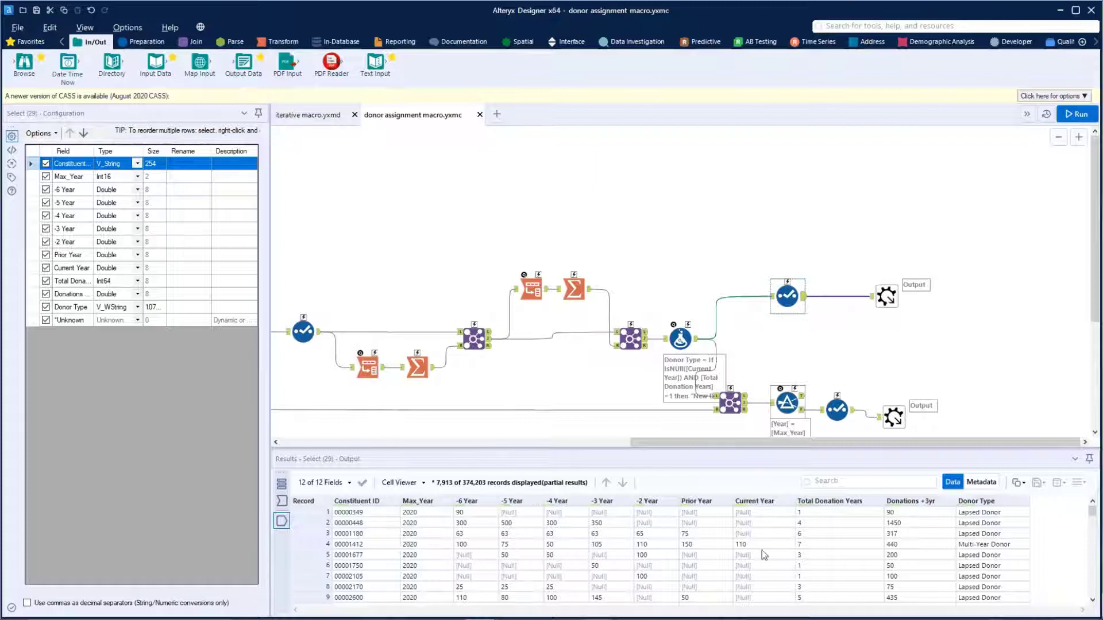
{"action": "left_click_drag", "start_coordinate": [760, 513], "coordinate": [761, 584]}
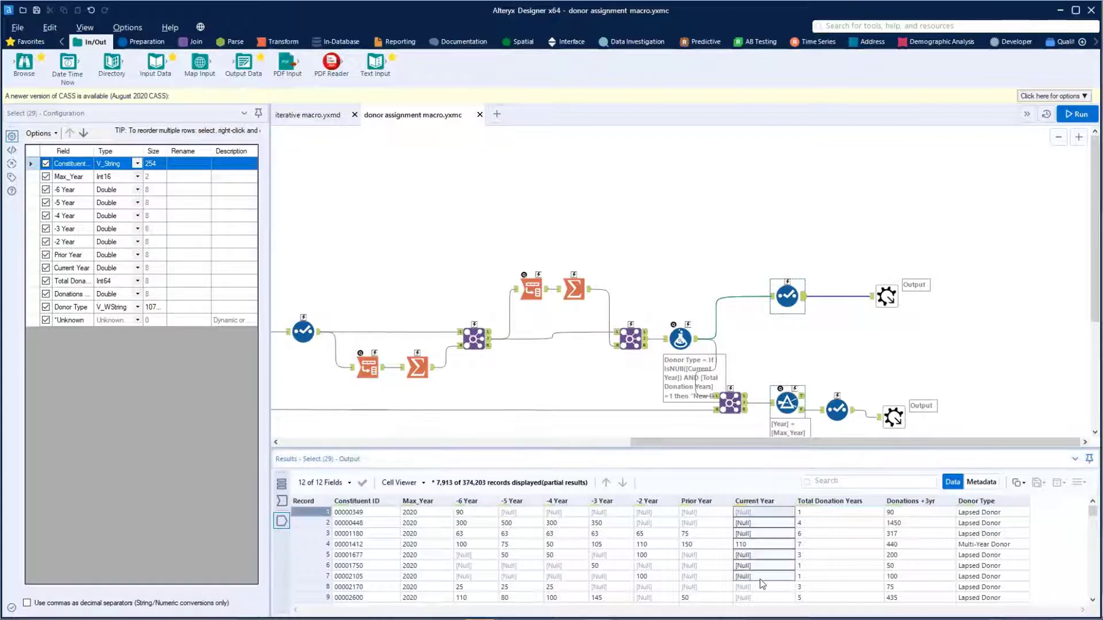
{"action": "left_click_drag", "start_coordinate": [711, 527], "coordinate": [716, 573]}
{"action": "left_click_drag", "start_coordinate": [661, 534], "coordinate": [468, 543]}
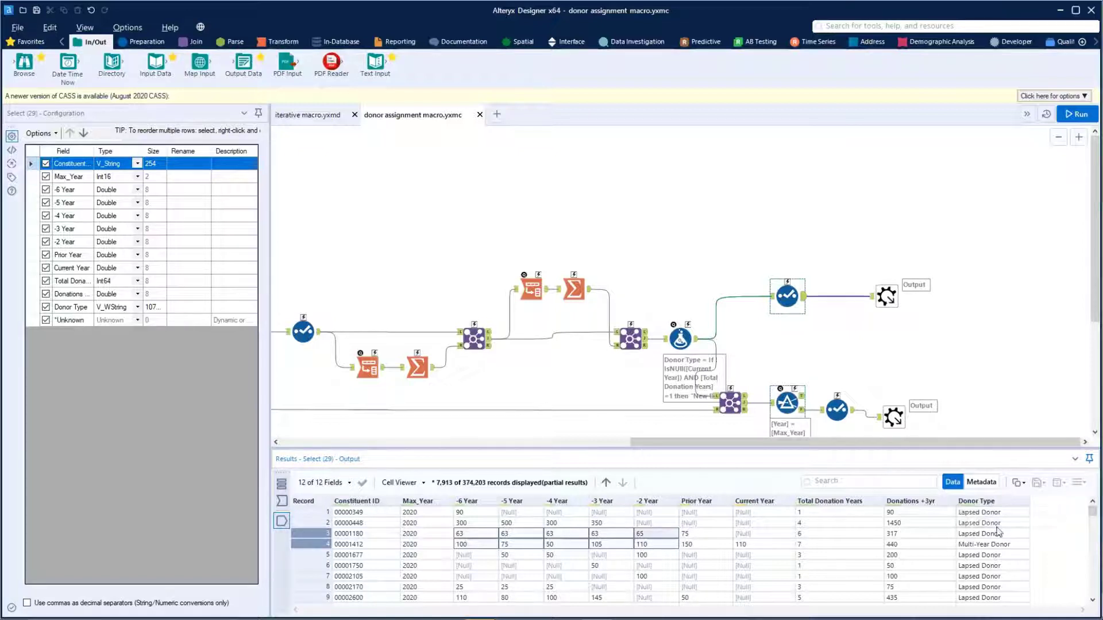
{"action": "left_click_drag", "start_coordinate": [1023, 525], "coordinate": [1001, 571]}
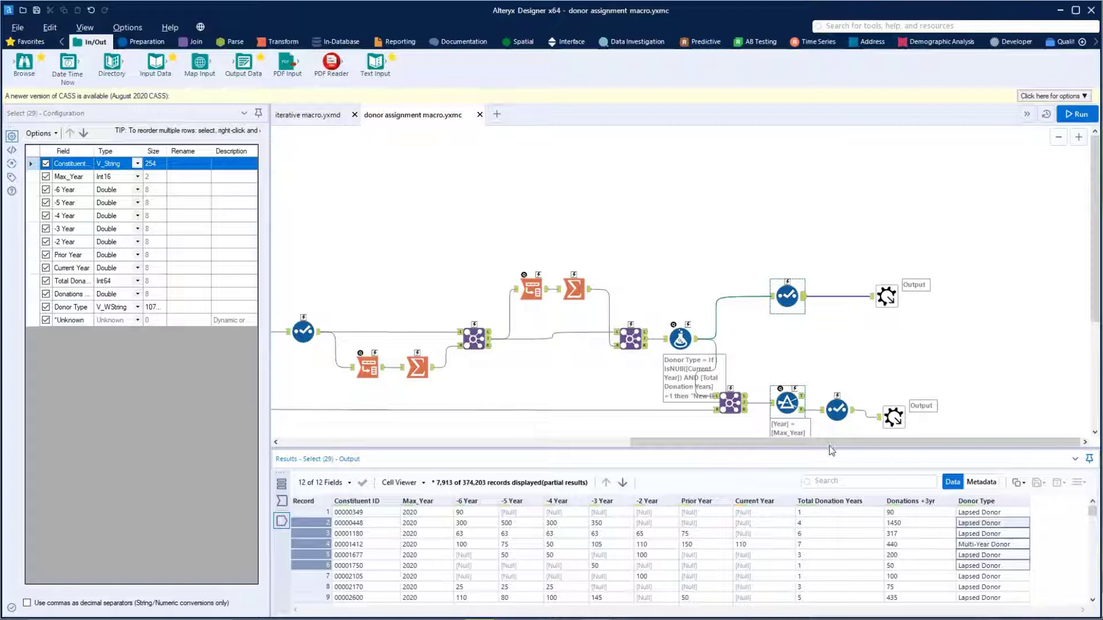
{"action": "left_click_drag", "start_coordinate": [831, 443], "coordinate": [611, 460]}
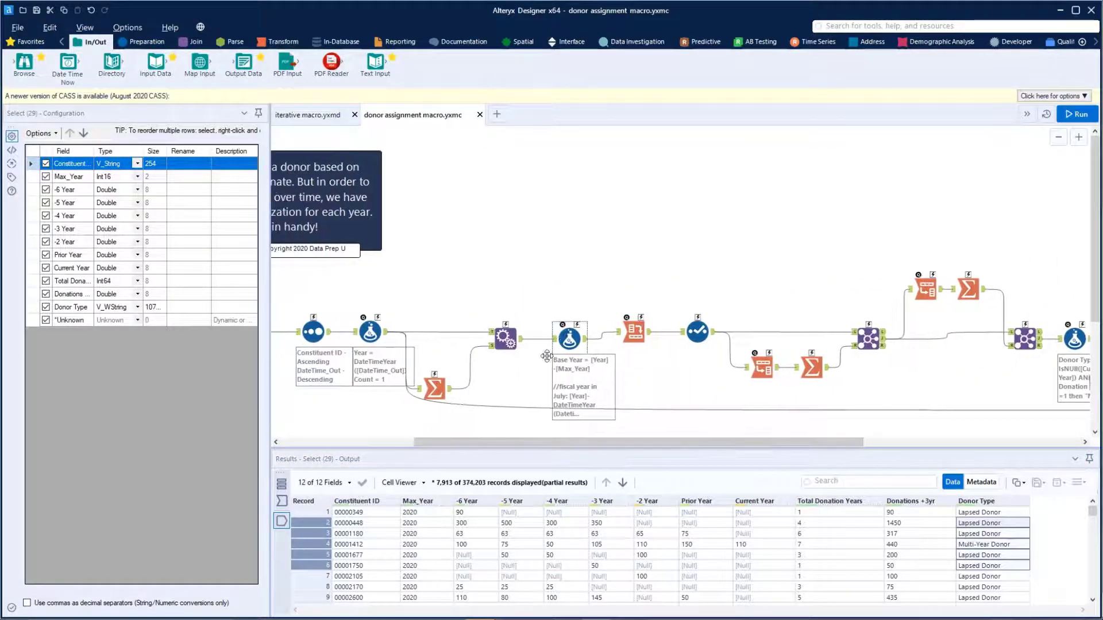
{"action": "left_click", "coordinate": [433, 389]}
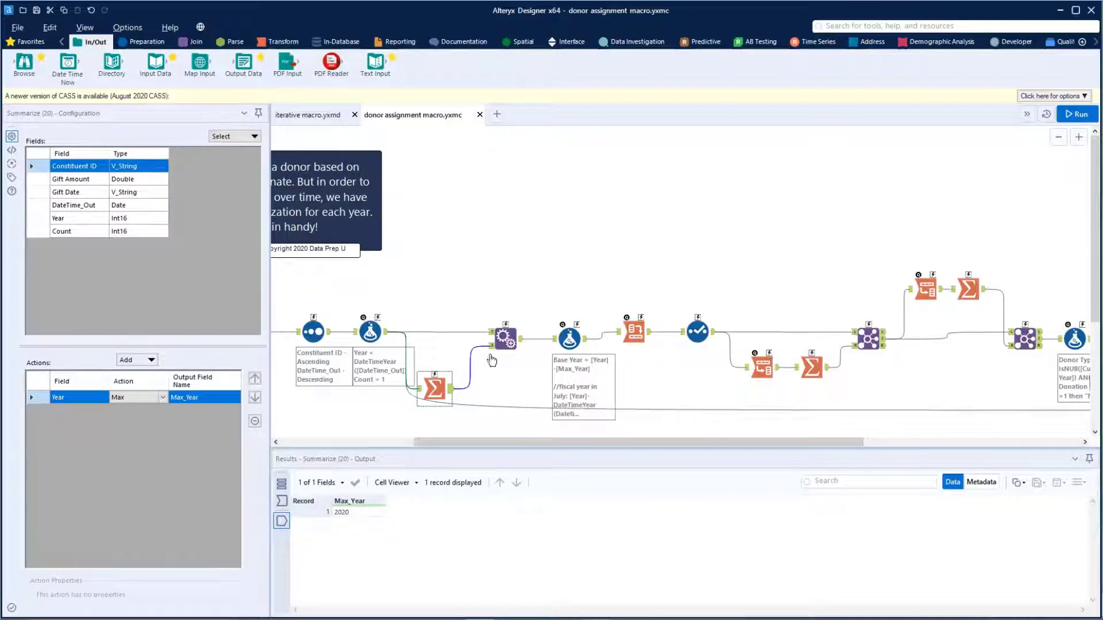
Review the Base Year formula, then the Cross Tab summing Gift Amount into columns _6 to 0.
{"action": "left_click", "coordinate": [567, 343]}
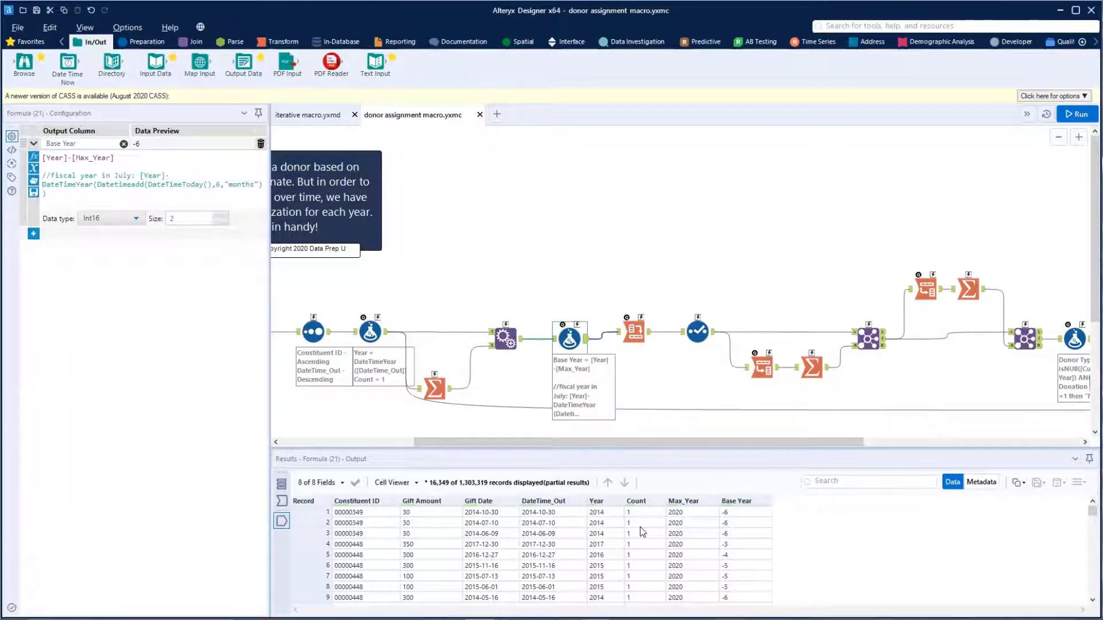
{"action": "left_click", "coordinate": [637, 333]}
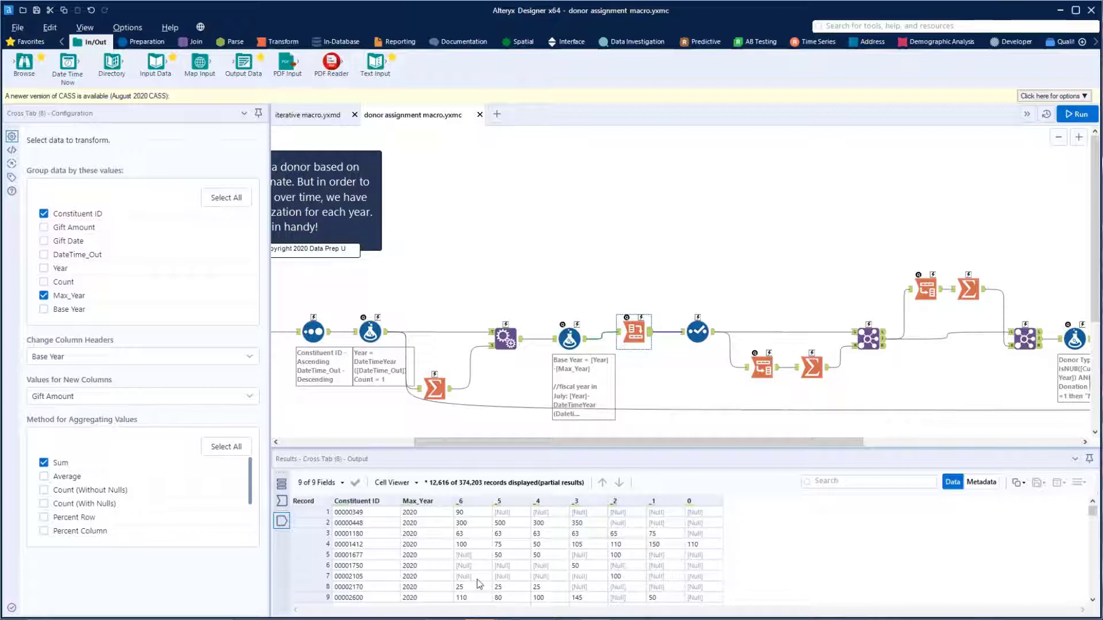
Inspect cross tab values, then Select, Transpose and the CountNonNull_Value Summarize by Constituent ID.
{"action": "left_click", "coordinate": [318, 513]}
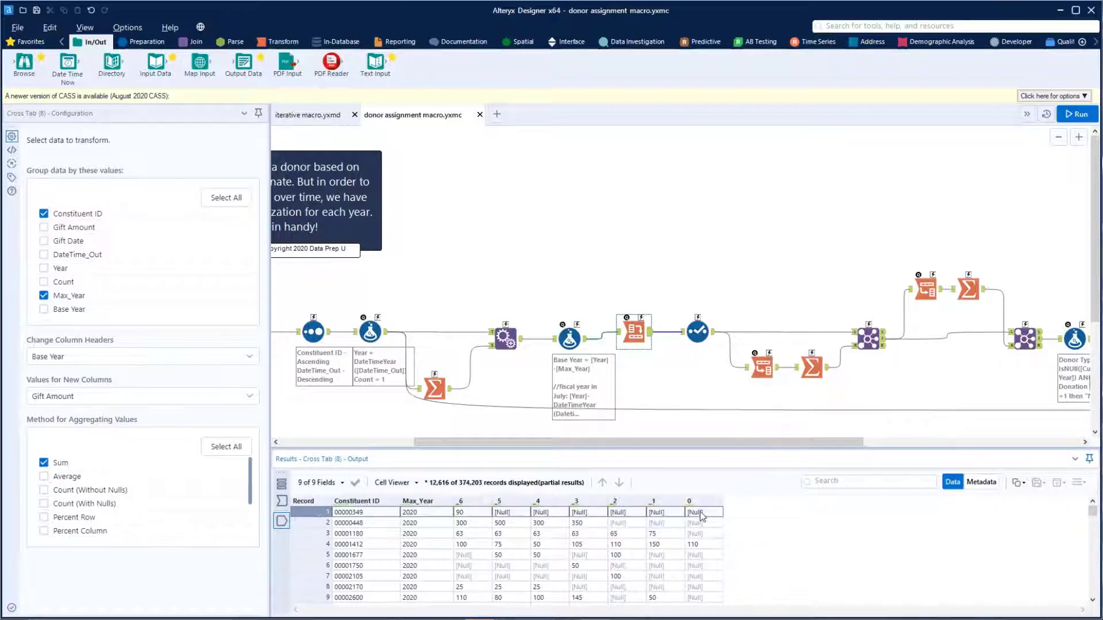
{"action": "left_click", "coordinate": [701, 515]}
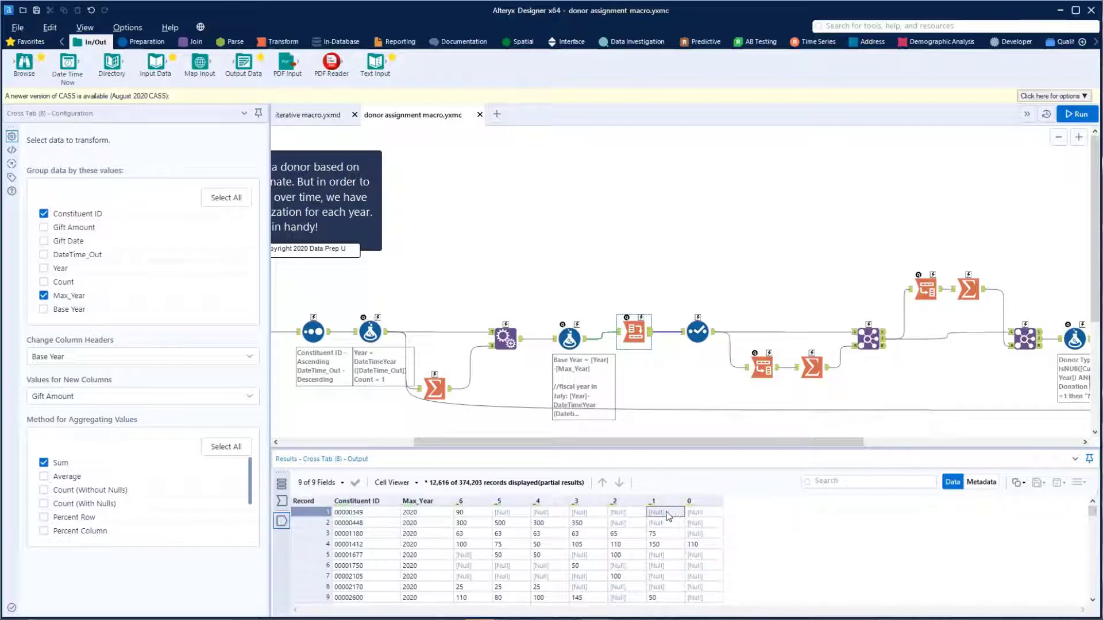
{"action": "left_click_drag", "start_coordinate": [614, 513], "coordinate": [467, 517]}
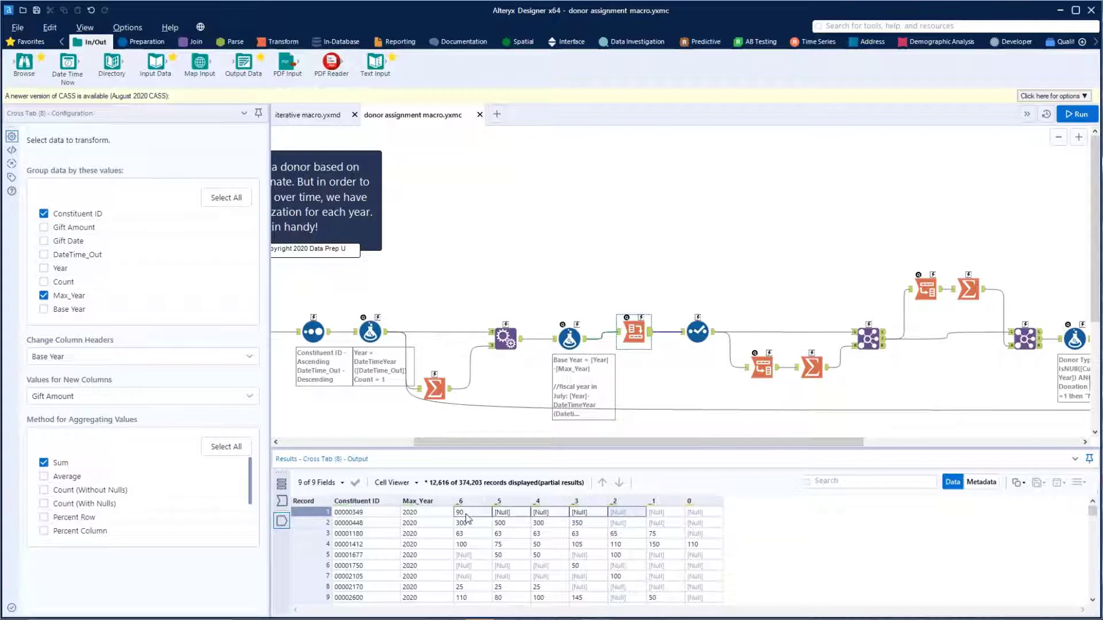
{"action": "left_click_drag", "start_coordinate": [575, 442], "coordinate": [672, 442]}
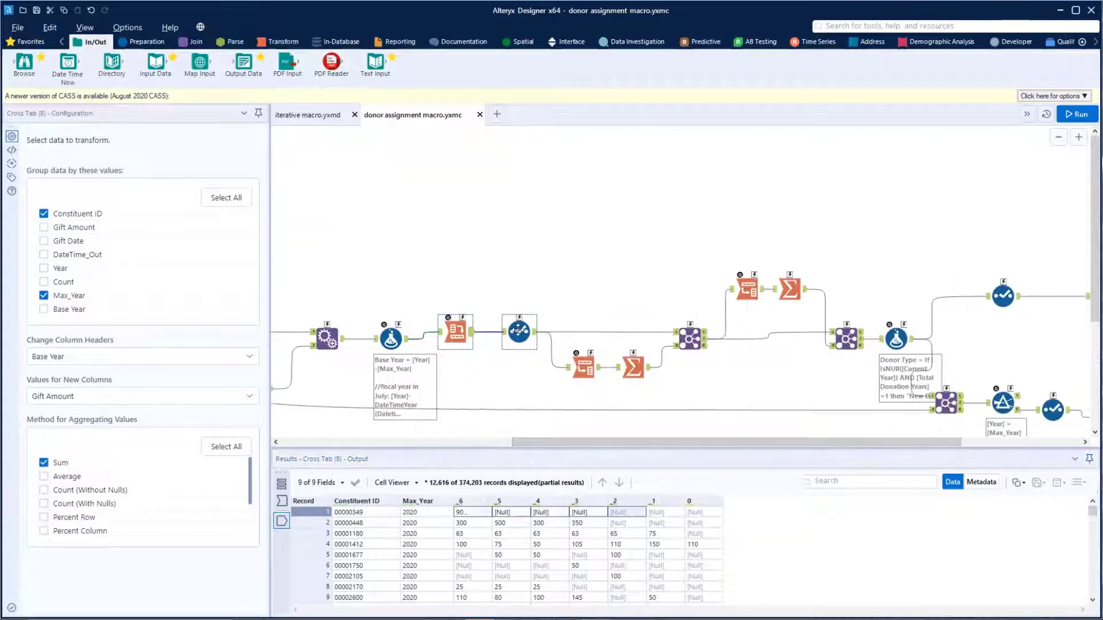
{"action": "left_click", "coordinate": [519, 331]}
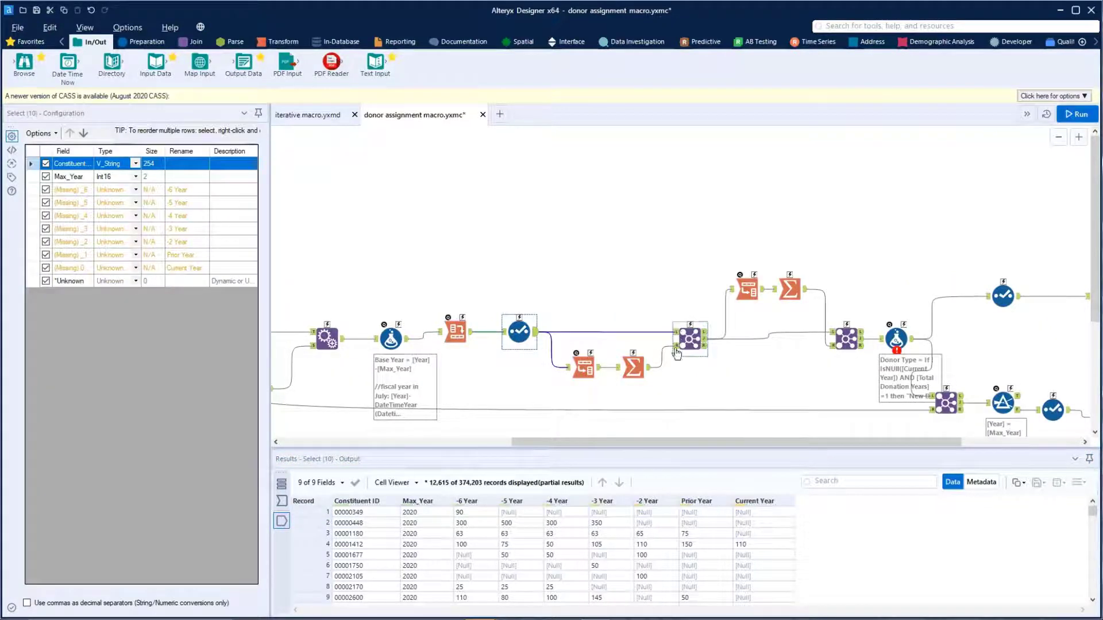
{"action": "left_click", "coordinate": [582, 368]}
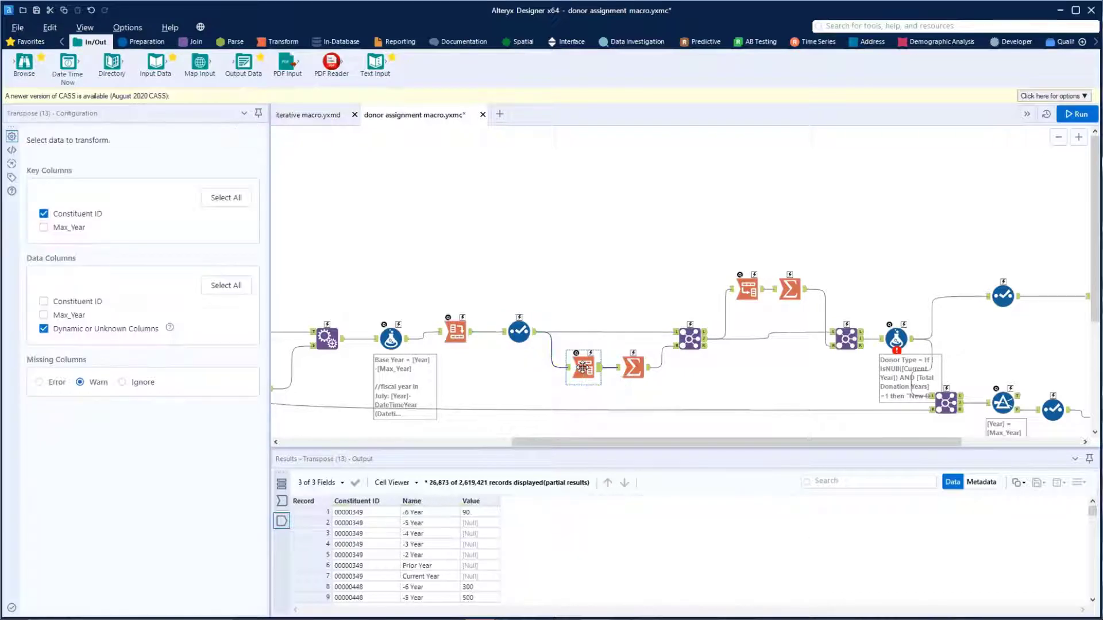
{"action": "left_click", "coordinate": [633, 369]}
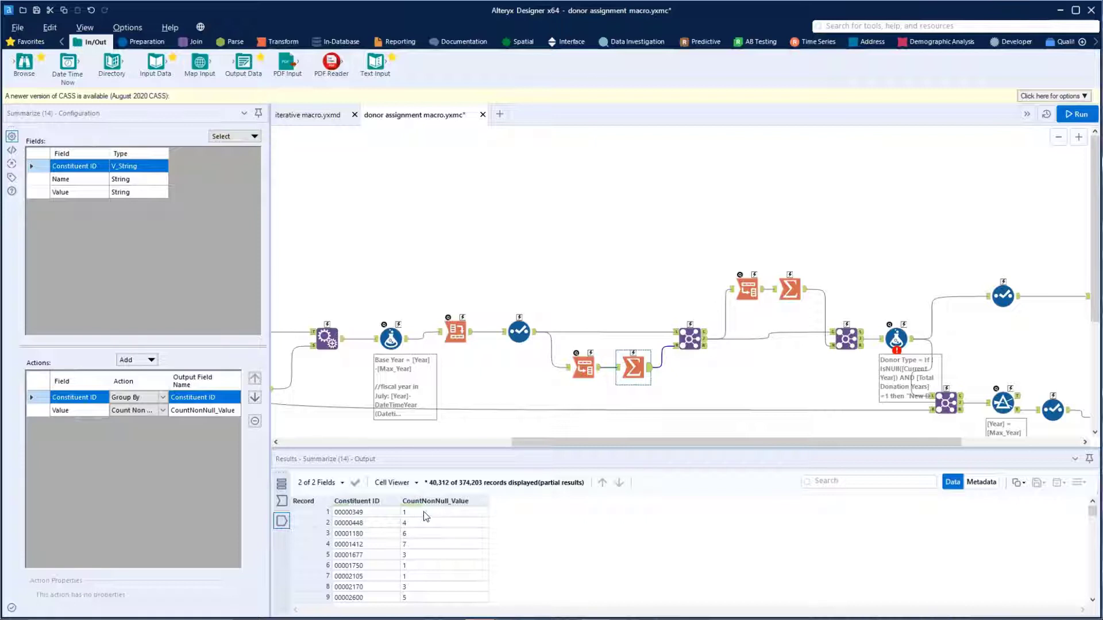
Check the first donor's yearly values and the Join adding Total Donation Years.
{"action": "left_click", "coordinate": [532, 337]}
{"action": "left_click_drag", "start_coordinate": [517, 513], "coordinate": [706, 517]}
{"action": "left_click", "coordinate": [475, 513]}
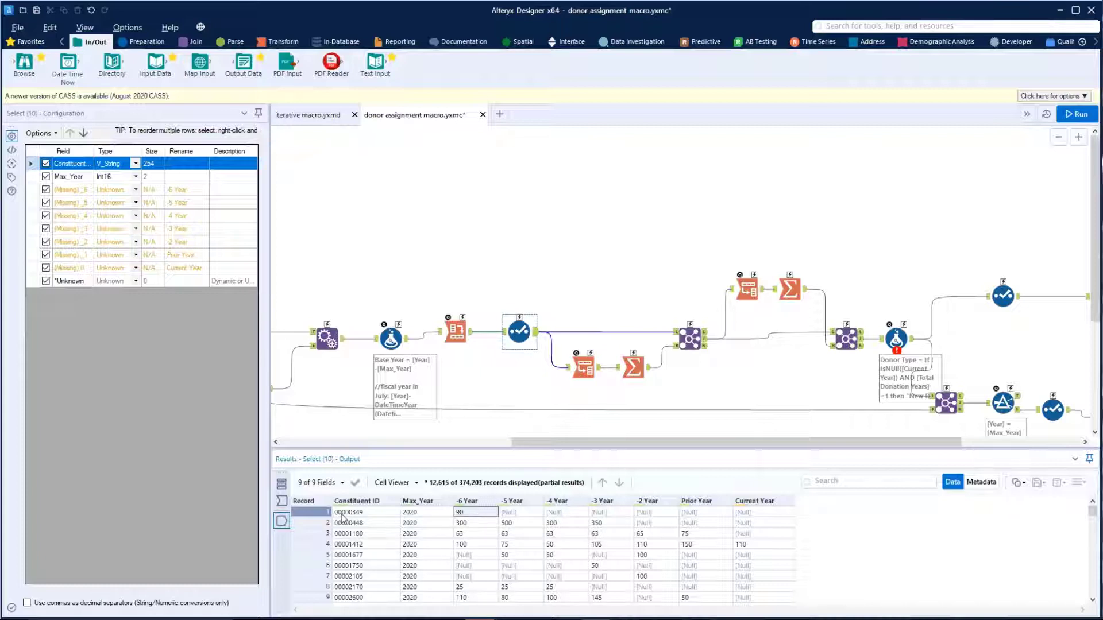
{"action": "left_click", "coordinate": [701, 343]}
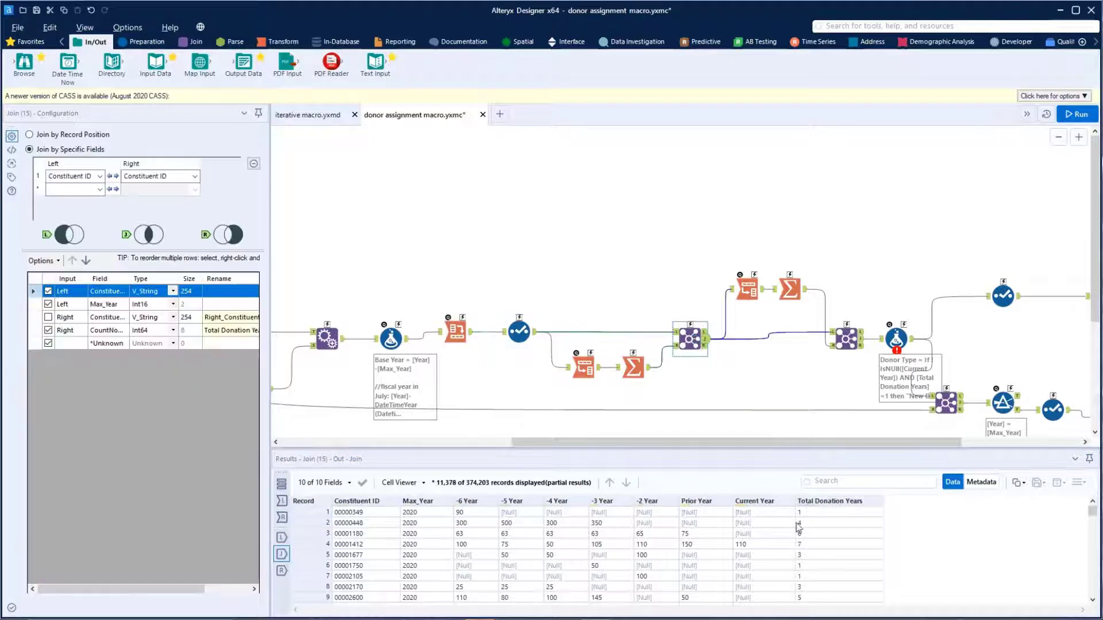
{"action": "left_click_drag", "start_coordinate": [813, 513], "coordinate": [820, 544]}
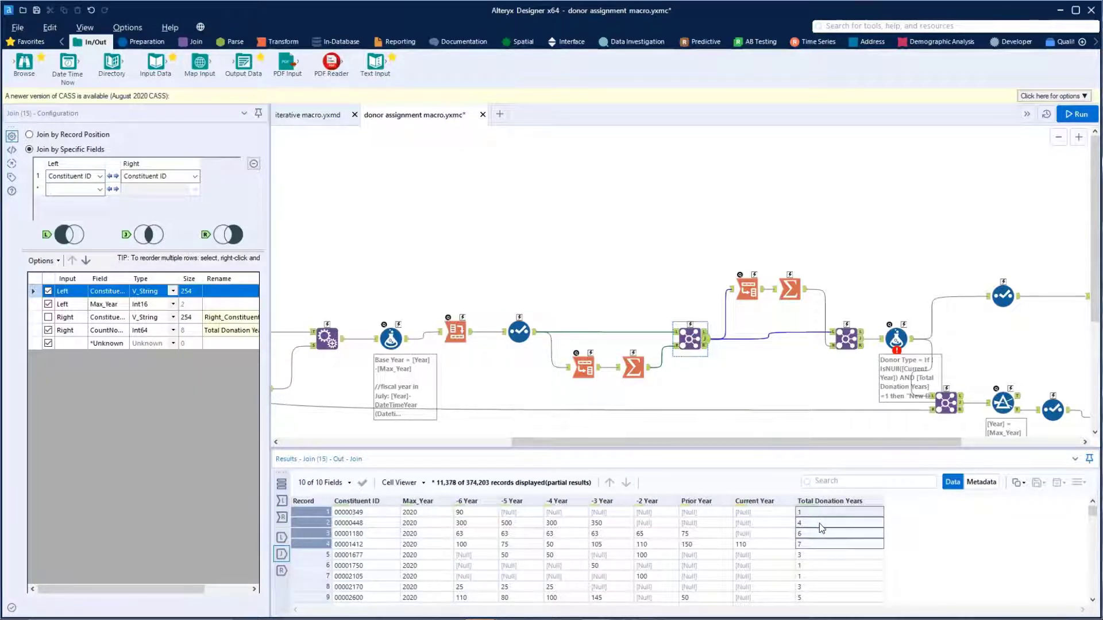
{"action": "left_click", "coordinate": [315, 524]}
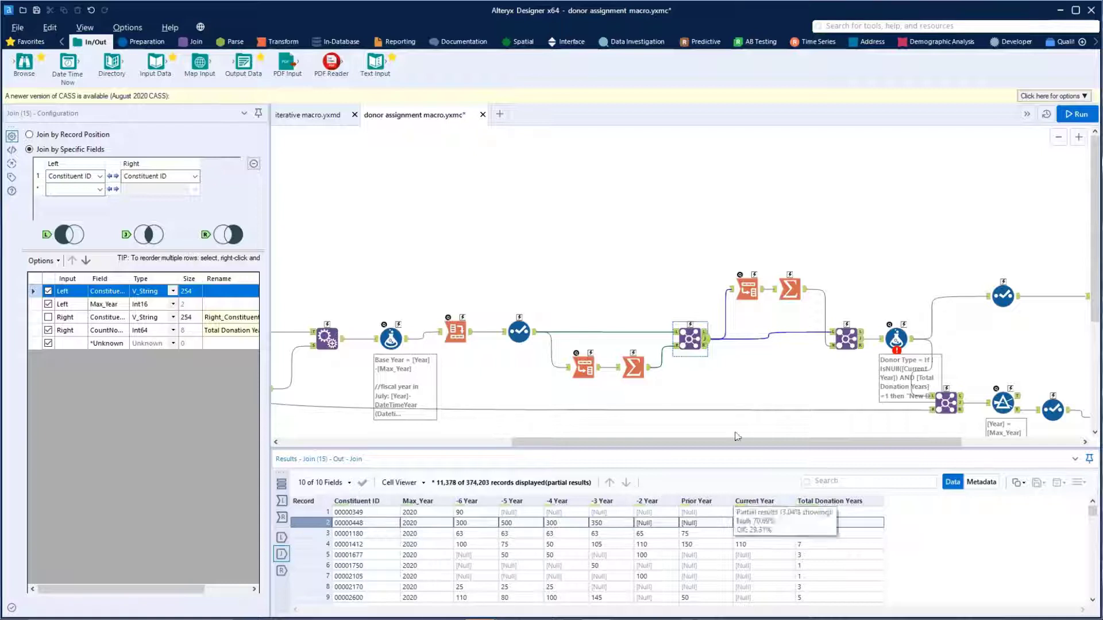
Review Summarize (32) producing Donations +3yr and Join (33) adding it per Constituent ID.
{"action": "scroll", "coordinate": [741, 275], "scroll_direction": "right", "scroll_amount": 3}
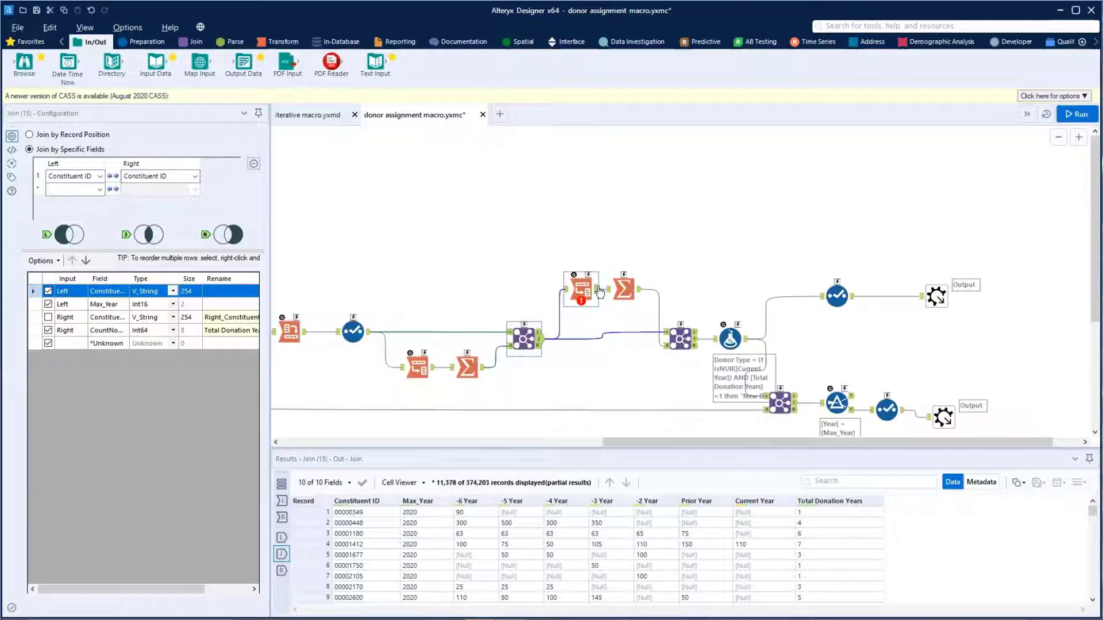
{"action": "left_click", "coordinate": [623, 288]}
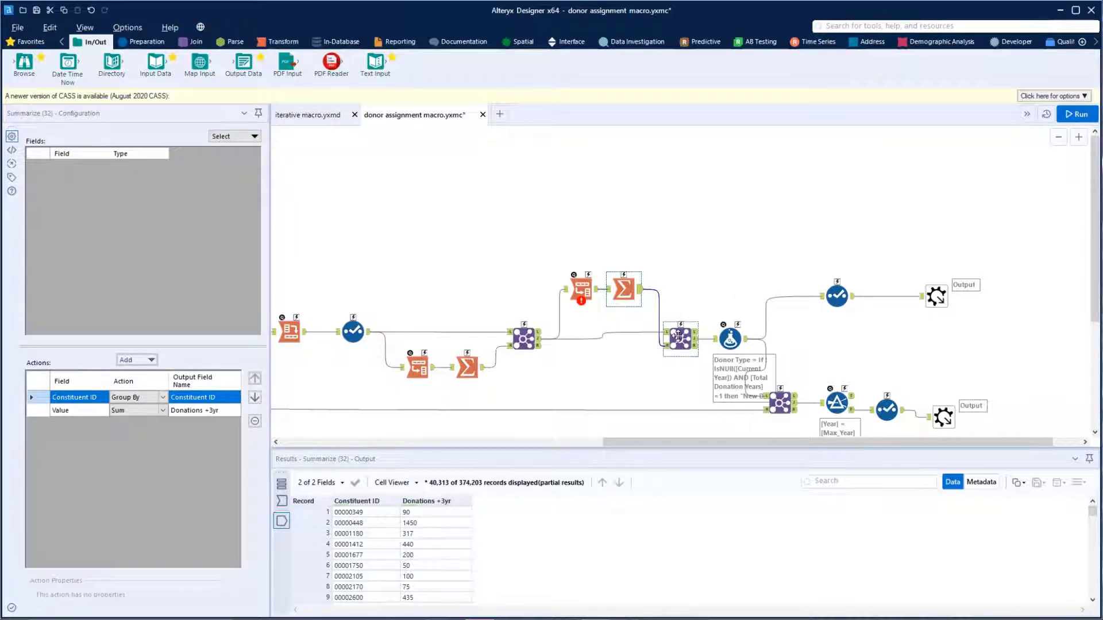
{"action": "left_click", "coordinate": [679, 337]}
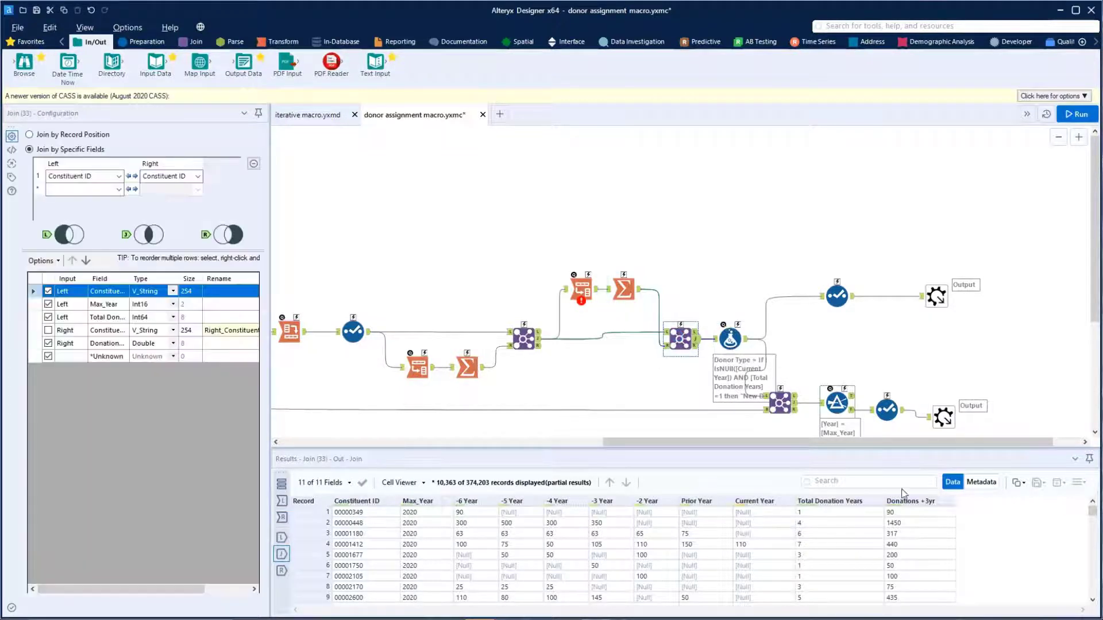
{"action": "left_click_drag", "start_coordinate": [917, 522], "coordinate": [928, 581]}
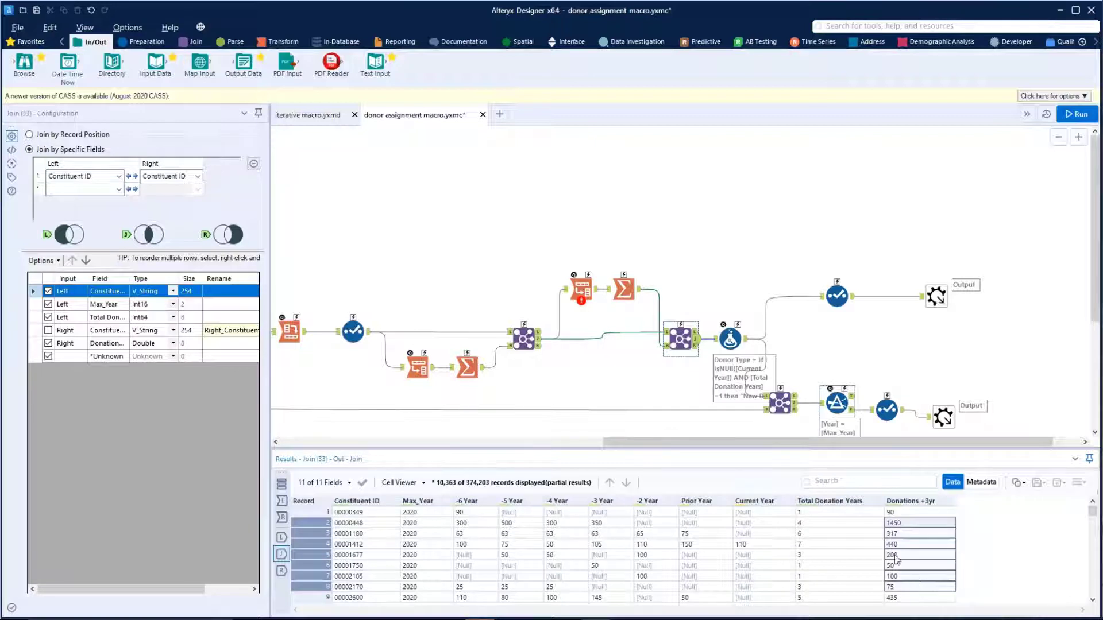
Note Total Donation Years values, then show Formula (18)'s Donor Type If/elseif expression.
{"action": "left_click_drag", "start_coordinate": [850, 513], "coordinate": [853, 566]}
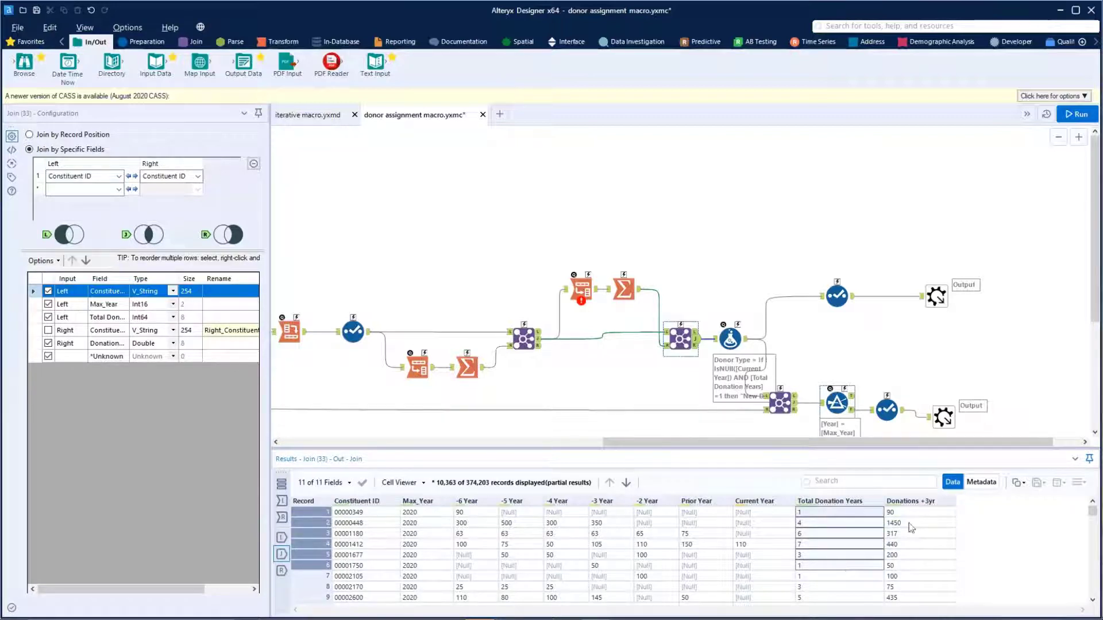
{"action": "left_click", "coordinate": [728, 338]}
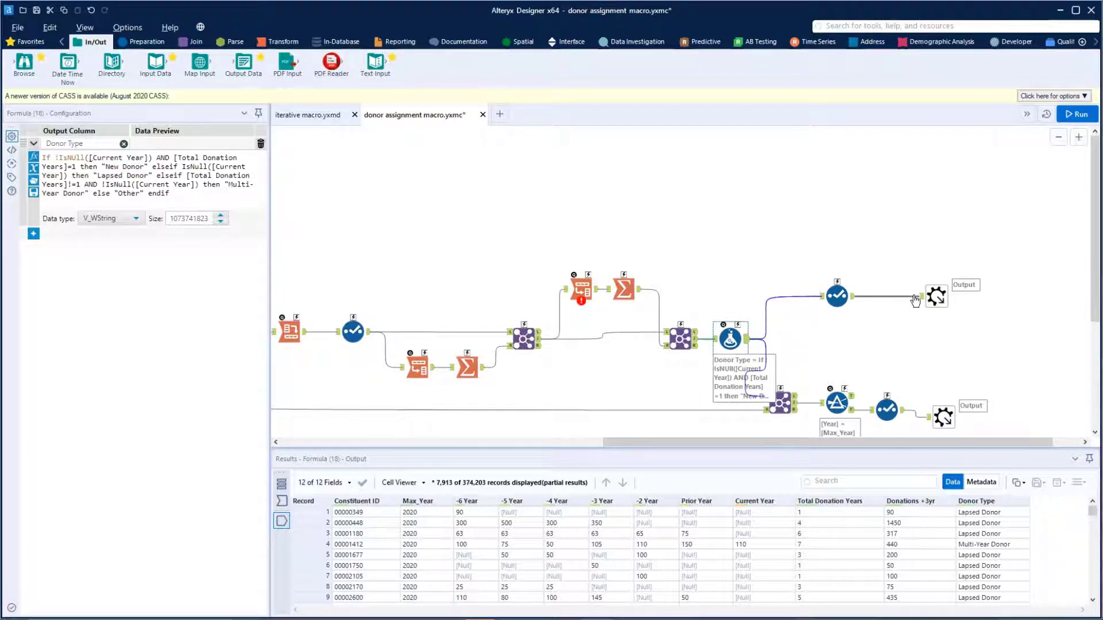
Review Select (29)'s 12 fields, checking Max_Year and Donor Type labels for the first donors.
{"action": "left_click", "coordinate": [854, 303]}
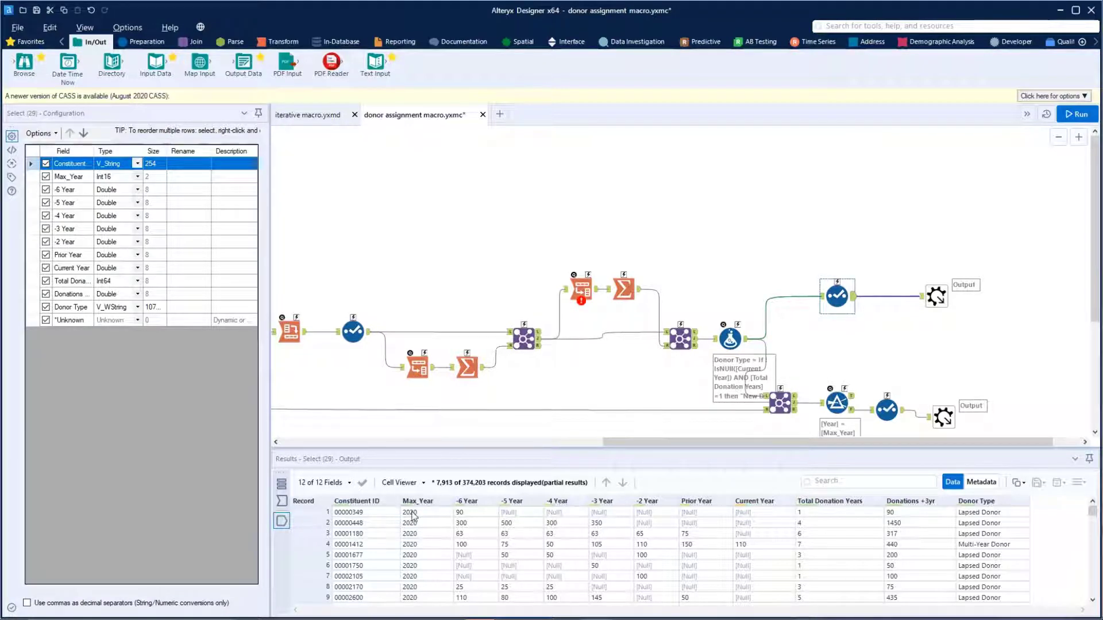
{"action": "left_click_drag", "start_coordinate": [413, 513], "coordinate": [428, 569]}
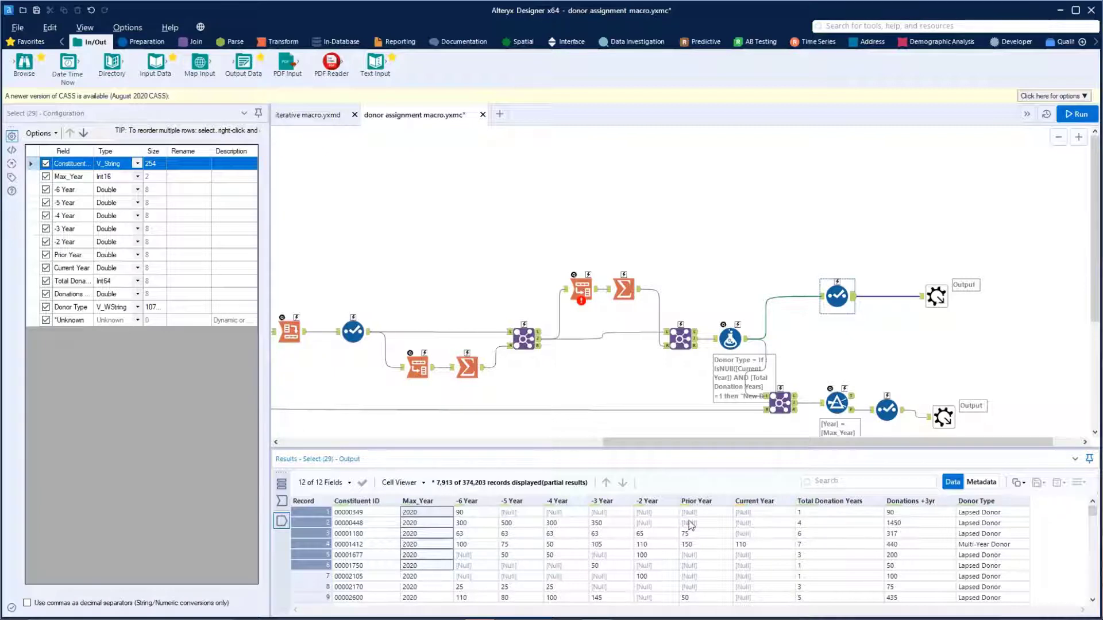
{"action": "left_click", "coordinate": [986, 516]}
{"action": "left_click_drag", "start_coordinate": [988, 520], "coordinate": [992, 543]}
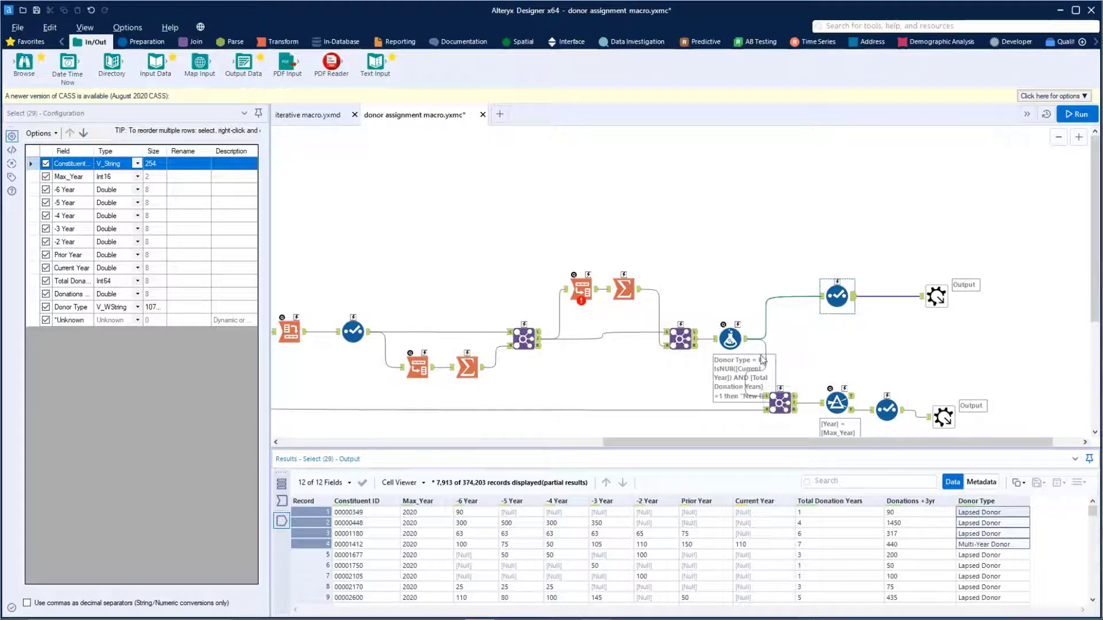
Review Join (28), then Filter (24) keeping [Year] = [Max_Year]: 17,163 of 138,168 records.
{"action": "left_click", "coordinate": [779, 402]}
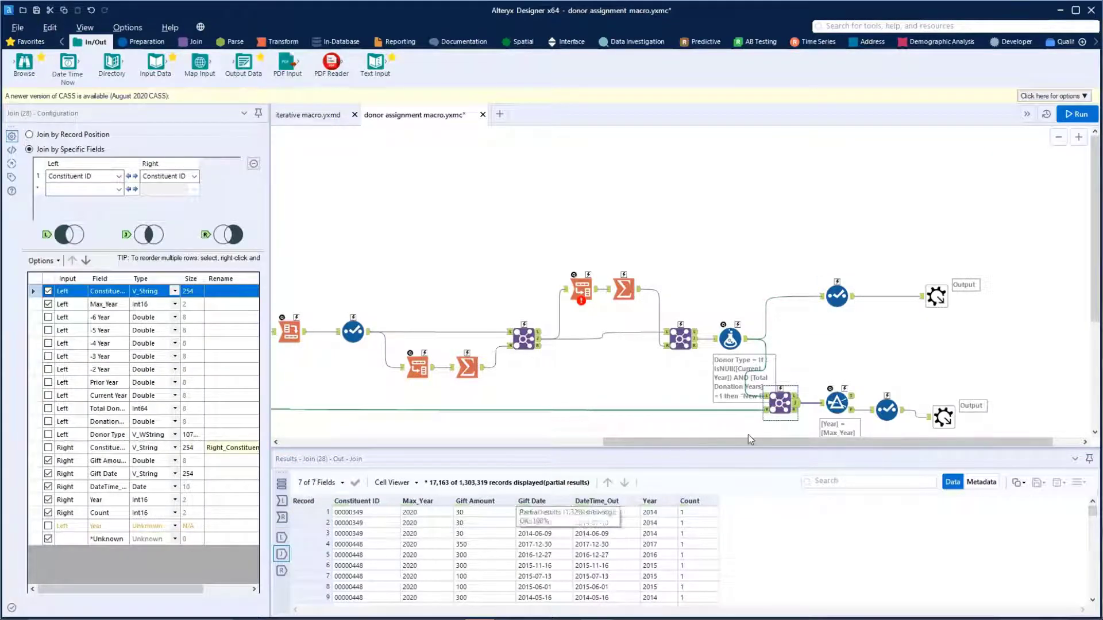
{"action": "mouse_move", "coordinate": [746, 441]}
{"action": "left_mouse_down"}
{"action": "mouse_move", "coordinate": [485, 466]}
{"action": "mouse_move", "coordinate": [741, 454]}
{"action": "left_mouse_up"}
{"action": "left_click", "coordinate": [807, 402]}
{"action": "scroll", "coordinate": [804, 402], "scroll_direction": "right", "scroll_amount": 1}
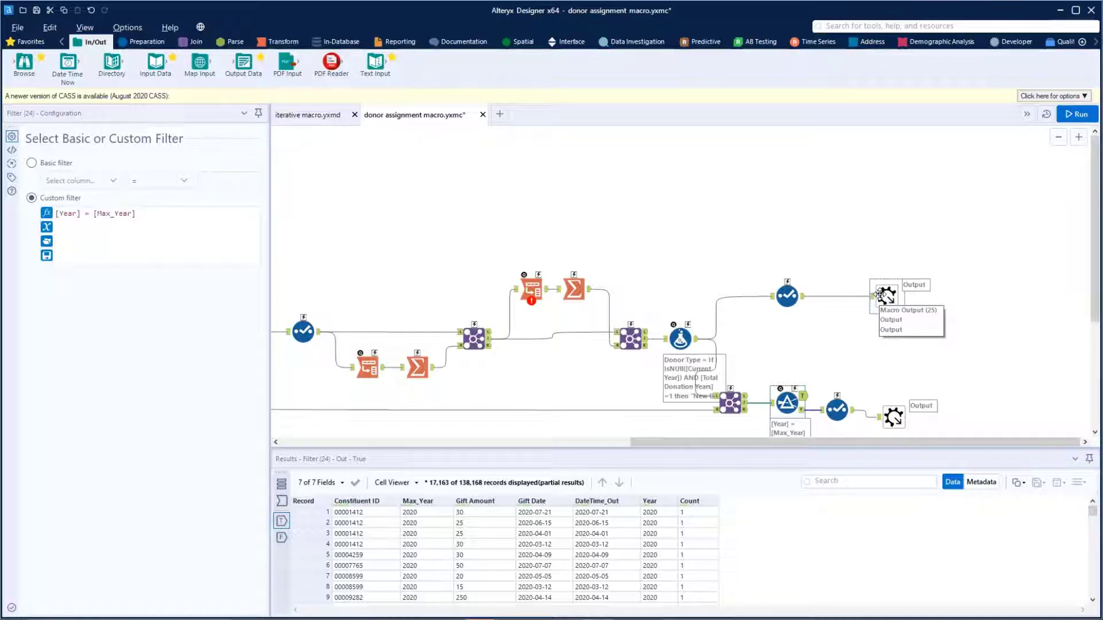
{"action": "left_click", "coordinate": [342, 116]}
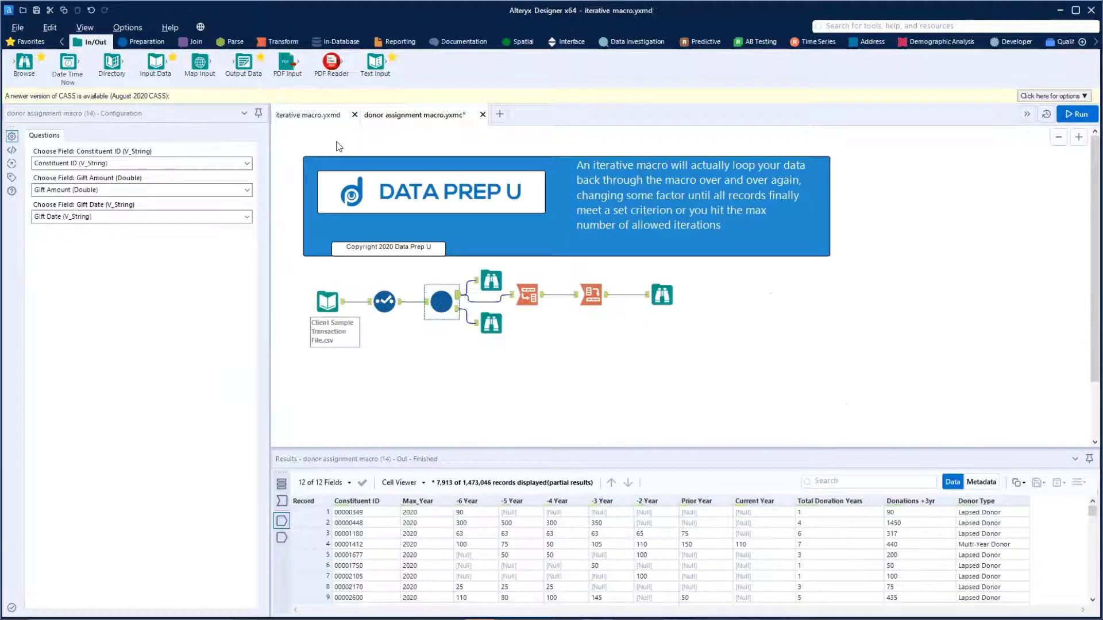
{"action": "left_click", "coordinate": [464, 299]}
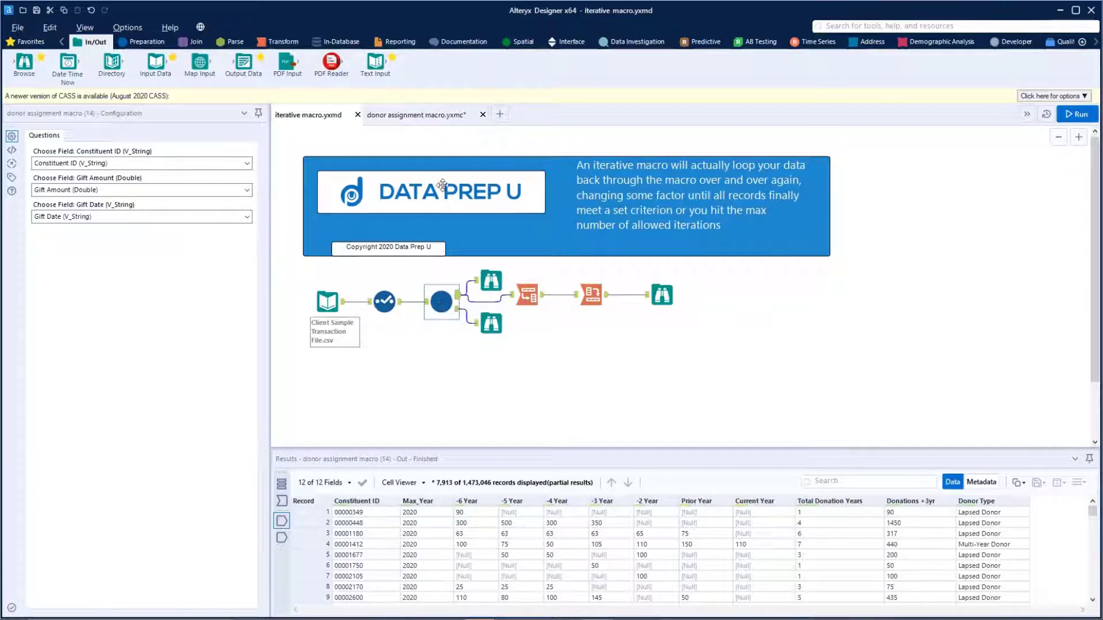
{"action": "left_click", "coordinate": [418, 114]}
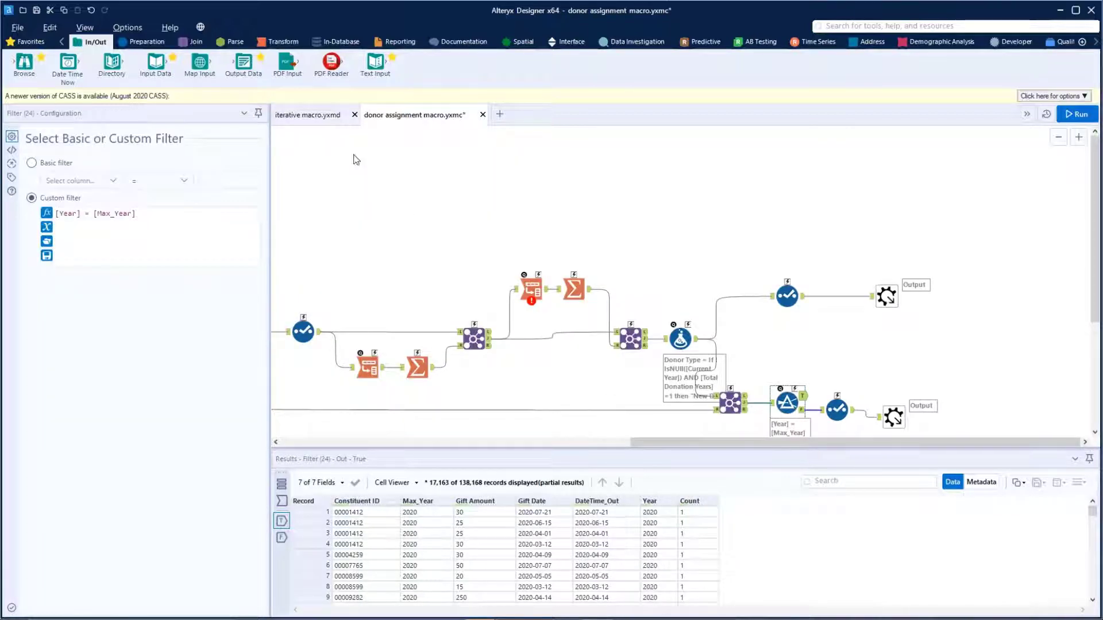
{"action": "left_click", "coordinate": [325, 115]}
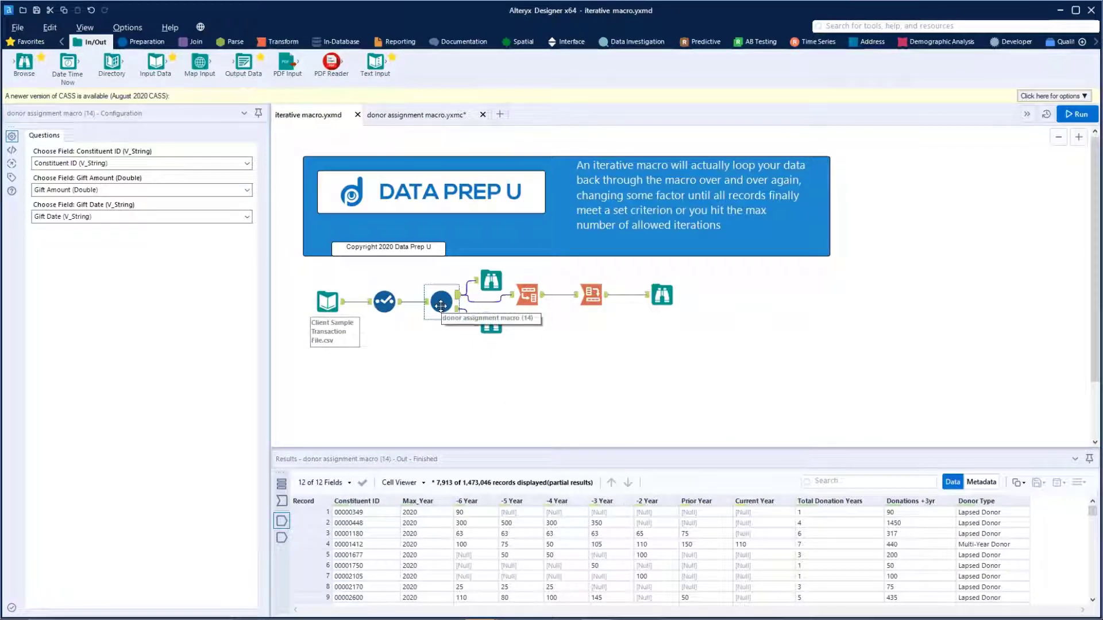
{"action": "left_click", "coordinate": [432, 115]}
{"action": "left_click_drag", "start_coordinate": [775, 442], "coordinate": [406, 300]}
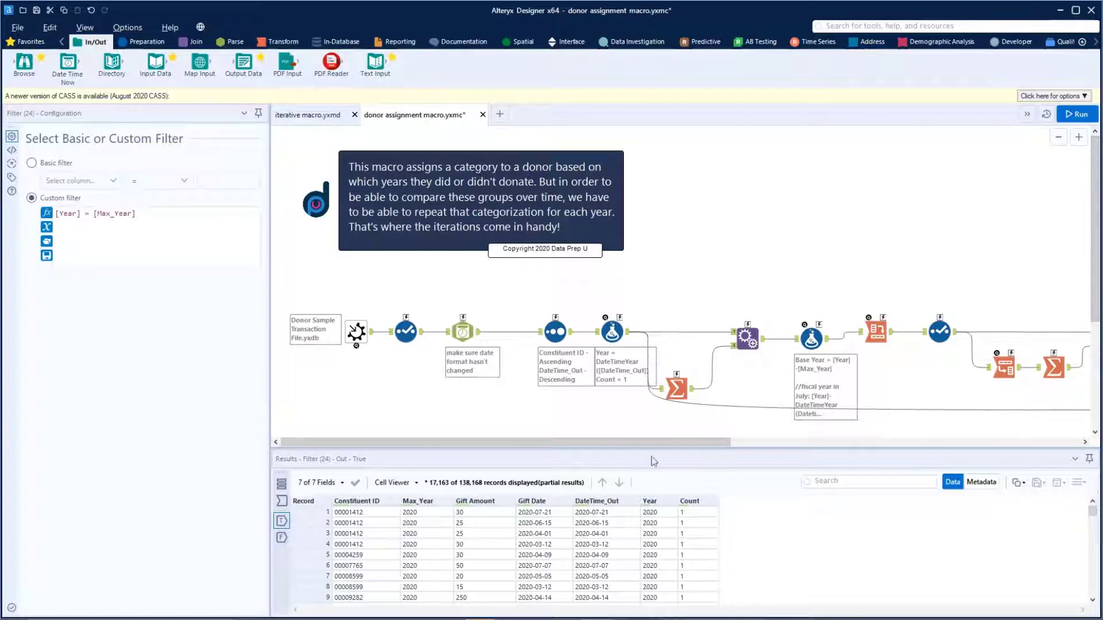
{"action": "left_click_drag", "start_coordinate": [654, 444], "coordinate": [1004, 447]}
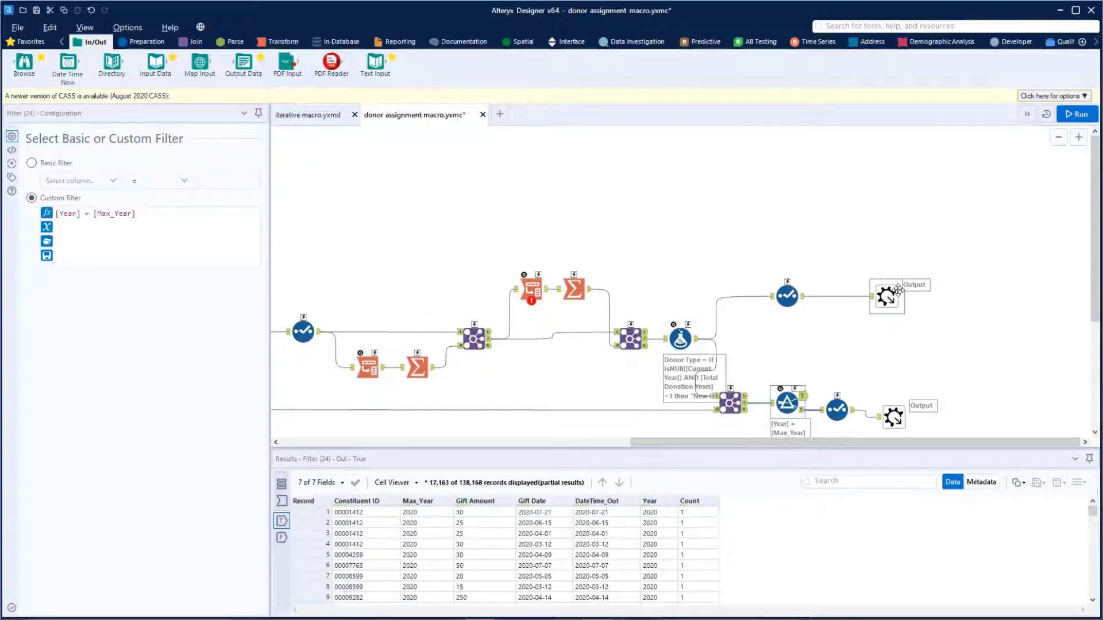
{"action": "left_click", "coordinate": [308, 117]}
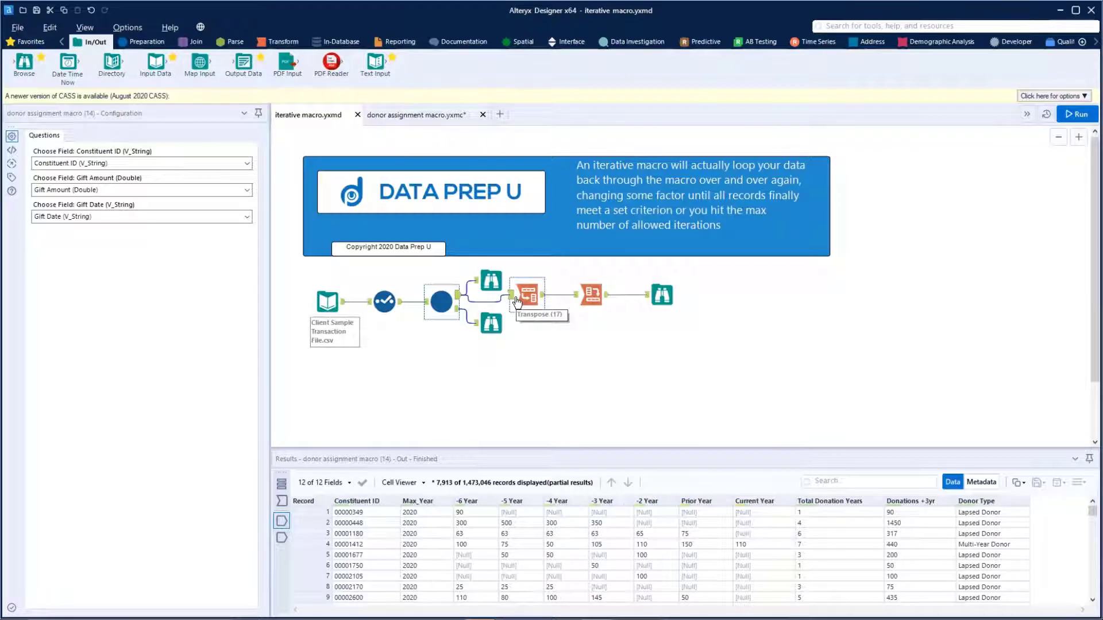
{"action": "left_click", "coordinate": [458, 314]}
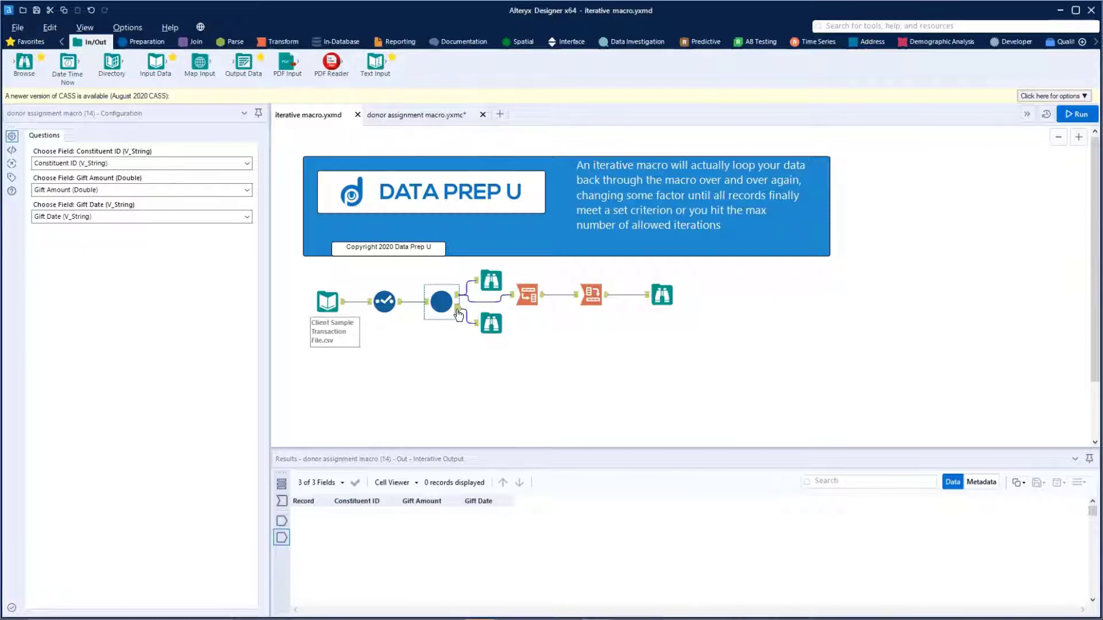
{"action": "left_click", "coordinate": [409, 114]}
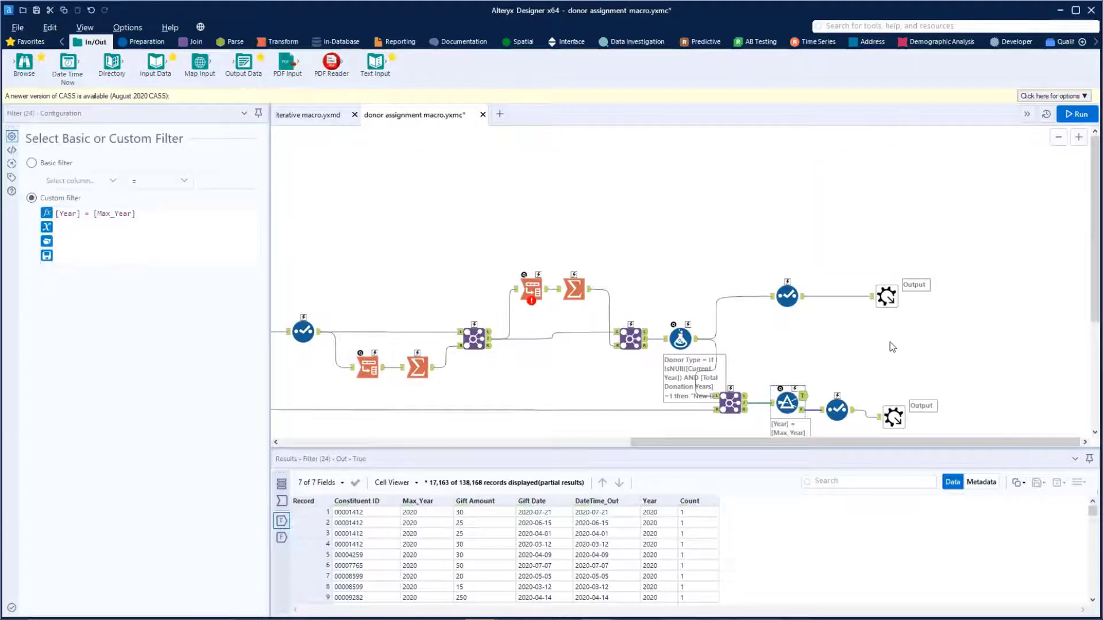
{"action": "scroll", "coordinate": [890, 345], "scroll_direction": "down", "scroll_amount": 1}
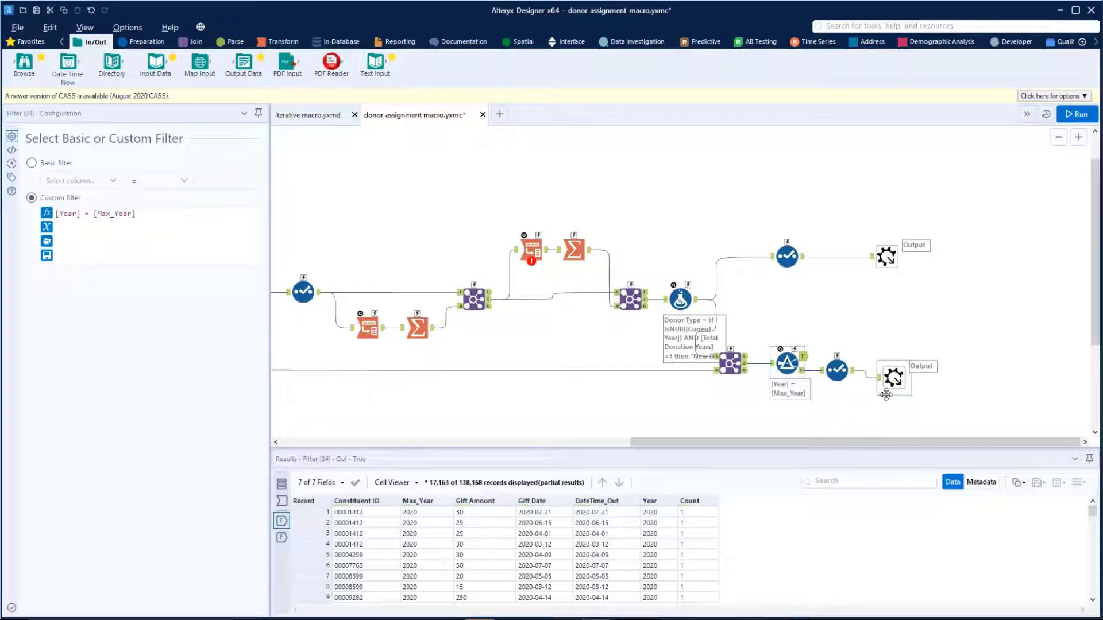
{"action": "left_click_drag", "start_coordinate": [857, 443], "coordinate": [353, 495]}
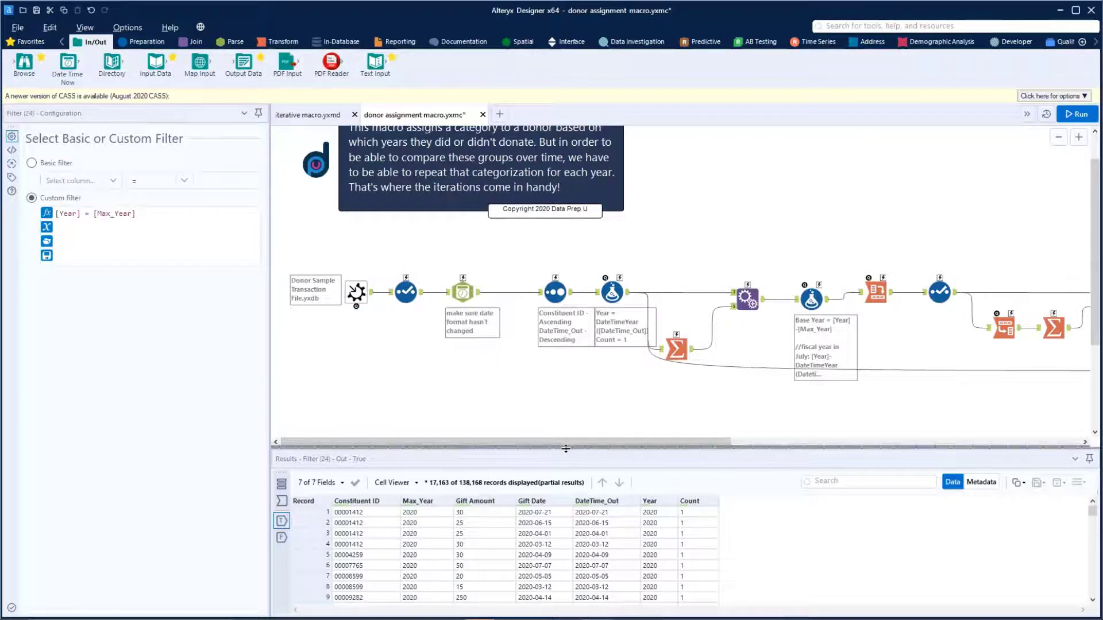
{"action": "left_click_drag", "start_coordinate": [562, 446], "coordinate": [950, 450]}
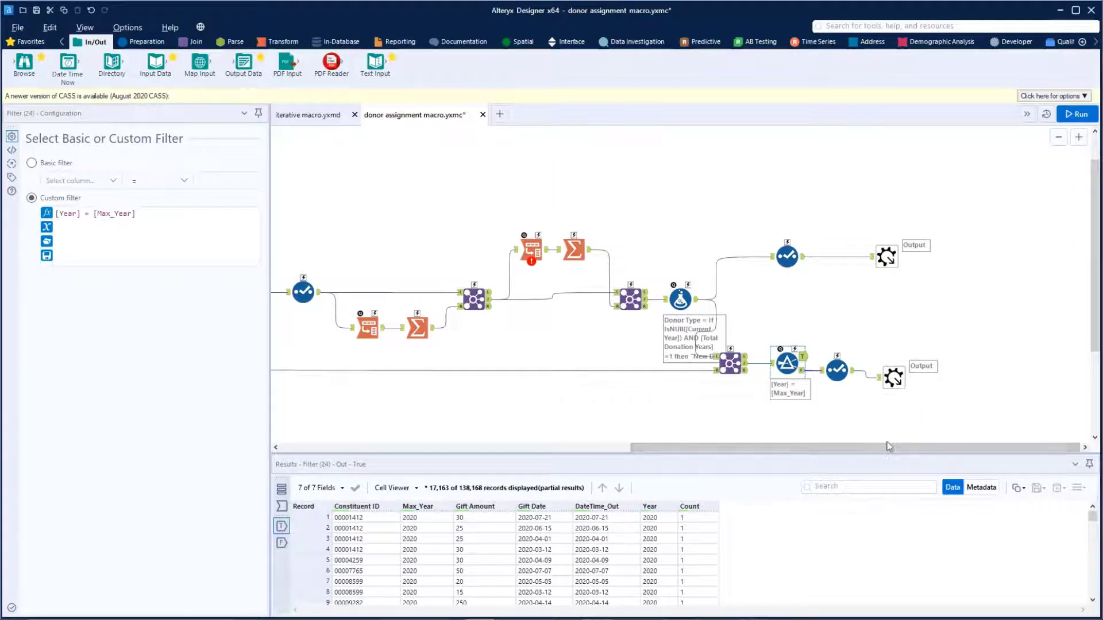
{"action": "left_click_drag", "start_coordinate": [889, 447], "coordinate": [540, 447]}
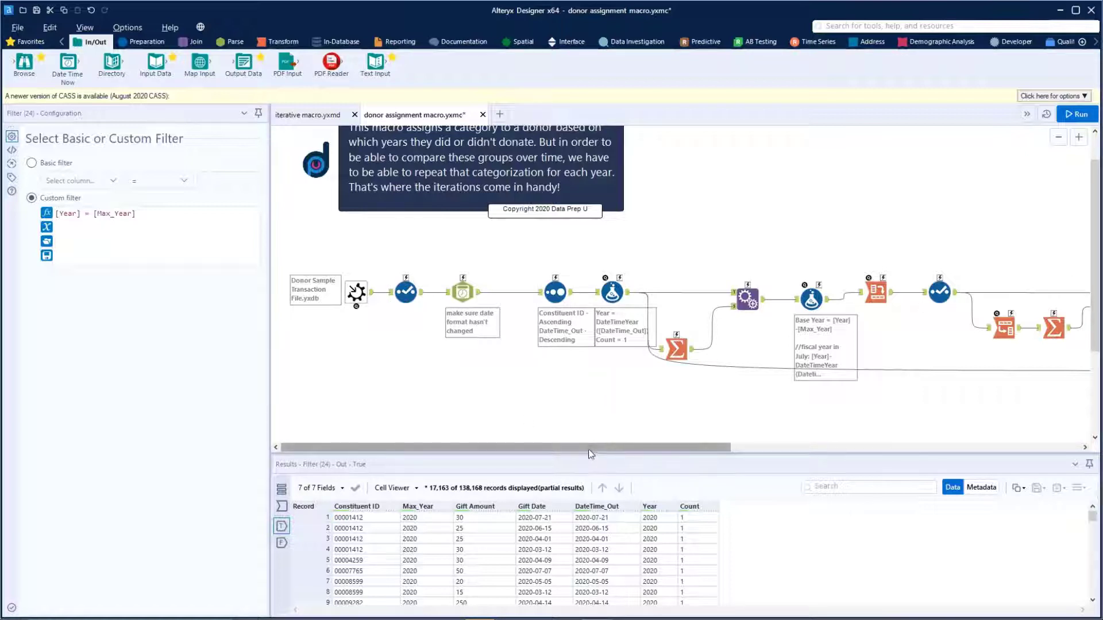
{"action": "left_click_drag", "start_coordinate": [588, 448], "coordinate": [902, 468]}
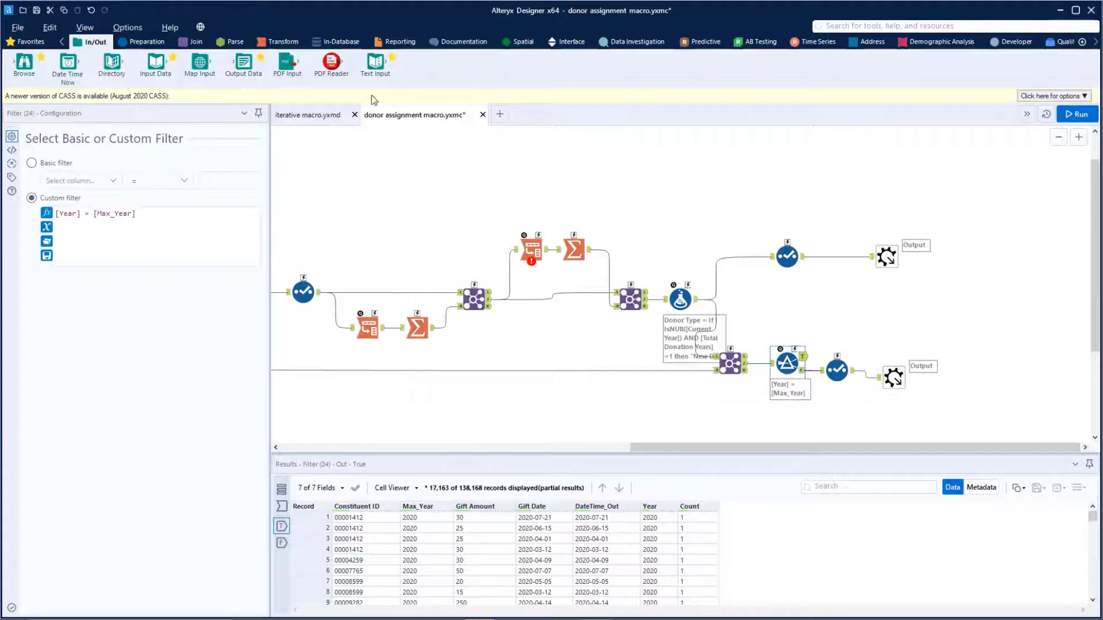
{"action": "left_click", "coordinate": [92, 33]}
{"action": "left_click", "coordinate": [110, 113]}
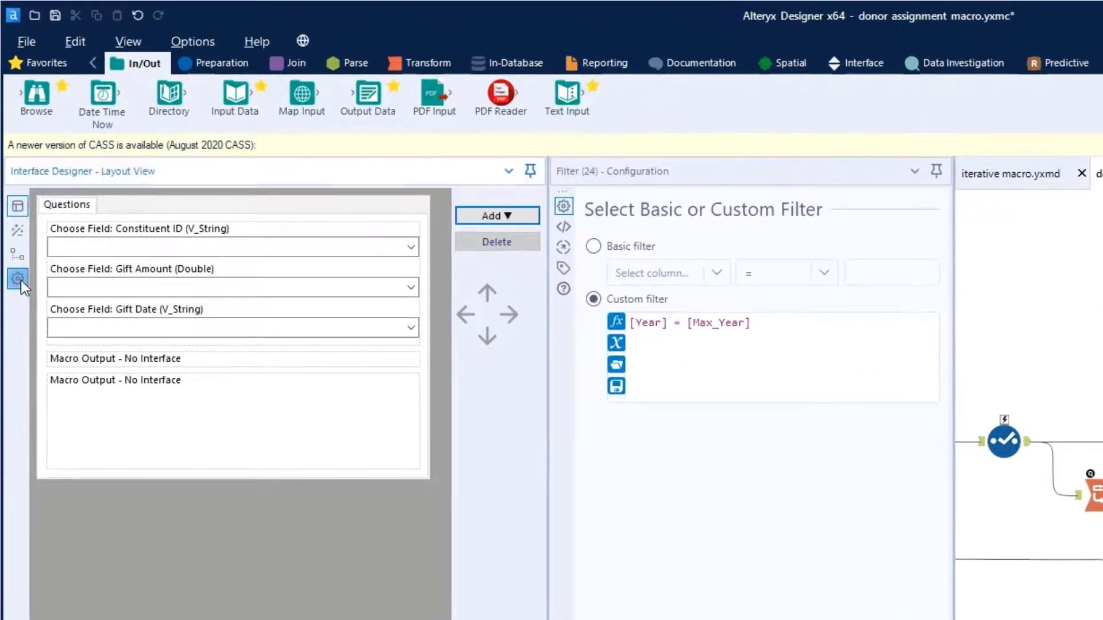
{"action": "left_click", "coordinate": [18, 278]}
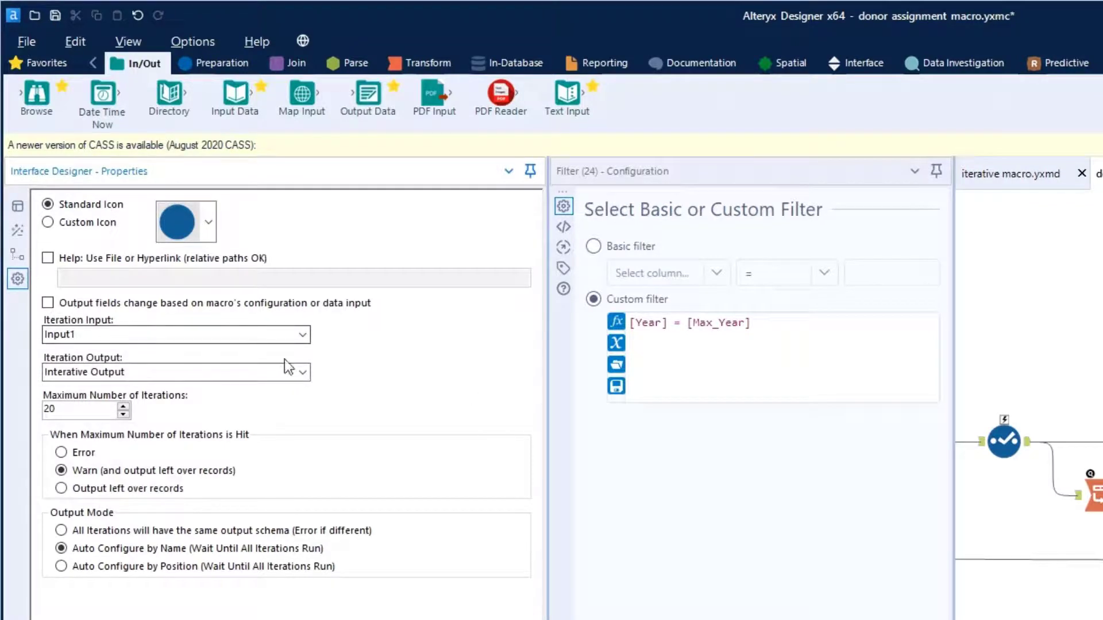
{"action": "left_click", "coordinate": [302, 335]}
{"action": "left_click", "coordinate": [303, 341]}
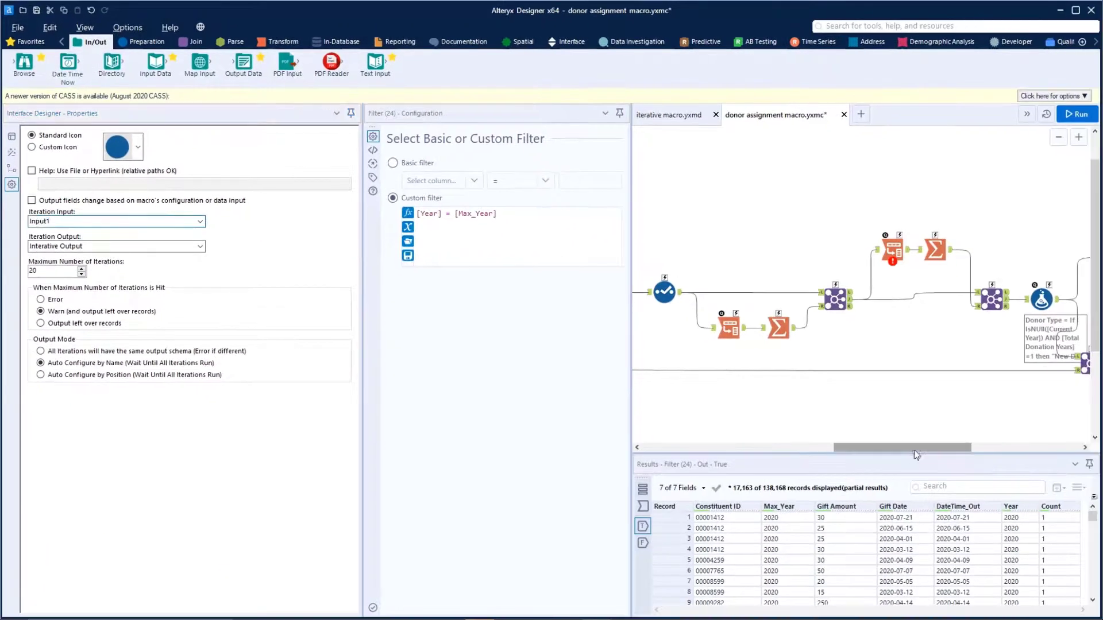
{"action": "left_click_drag", "start_coordinate": [915, 449], "coordinate": [986, 406]}
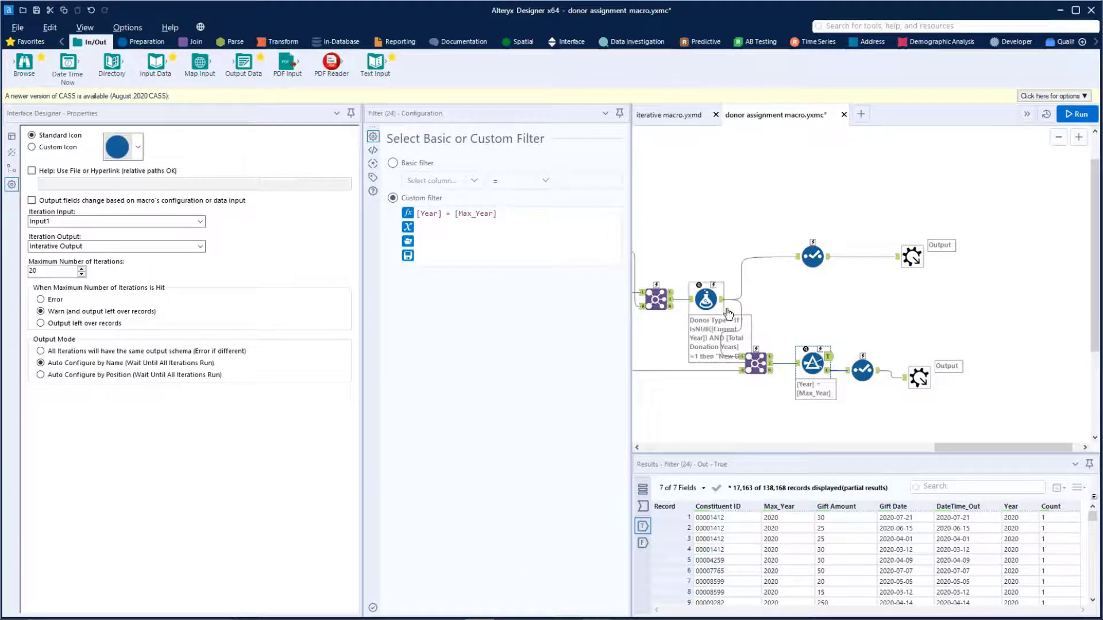
{"action": "left_click", "coordinate": [200, 247]}
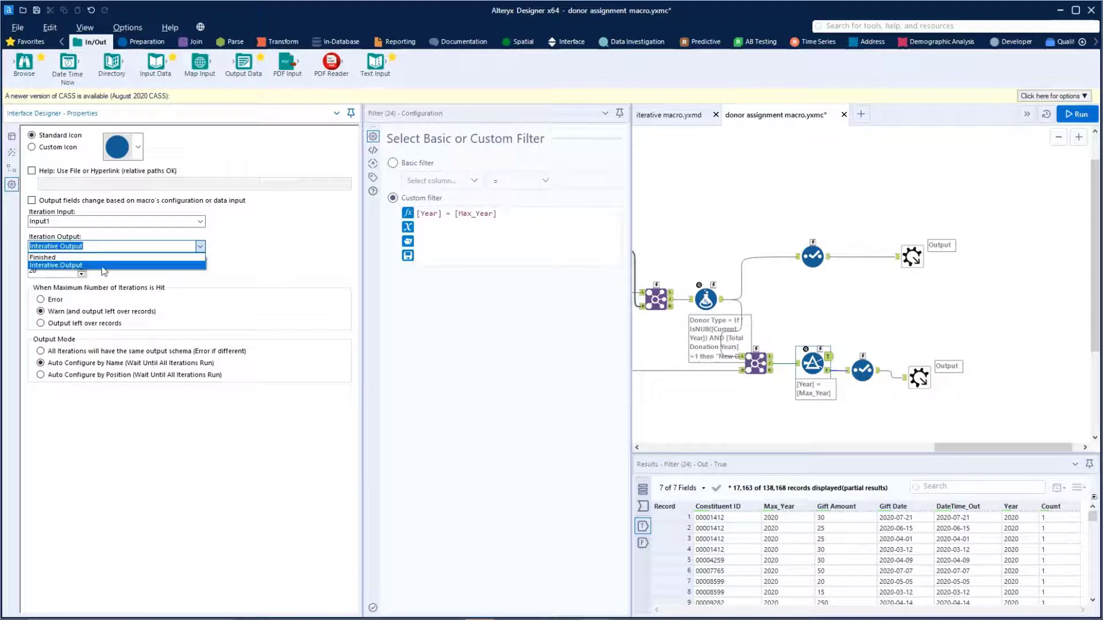
{"action": "left_click", "coordinate": [281, 271]}
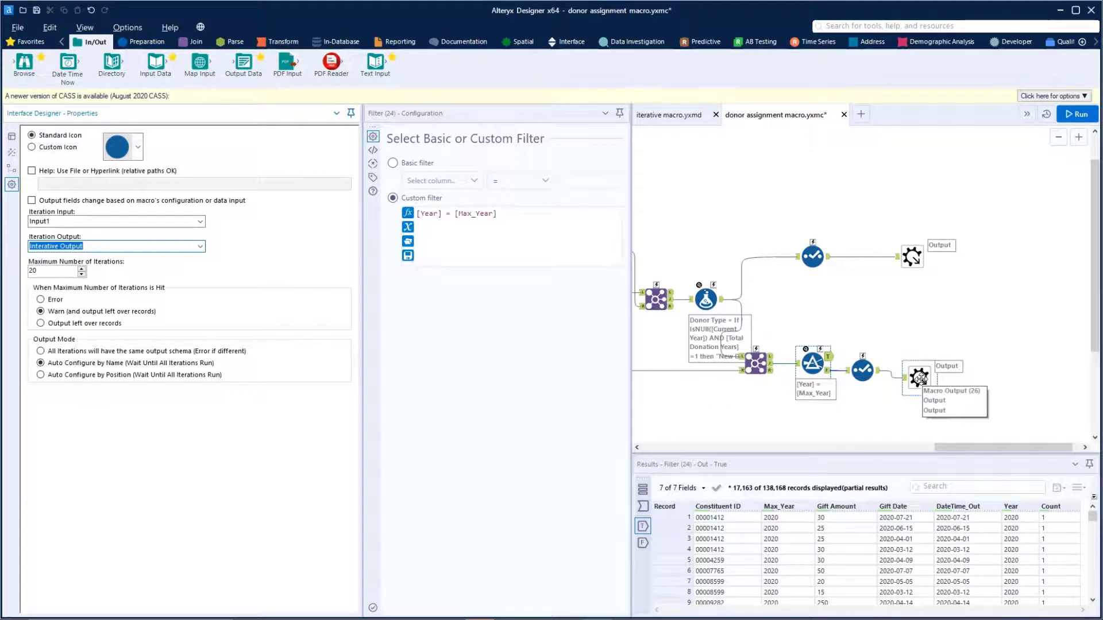
{"action": "left_click", "coordinate": [84, 27]}
{"action": "left_click", "coordinate": [111, 114]}
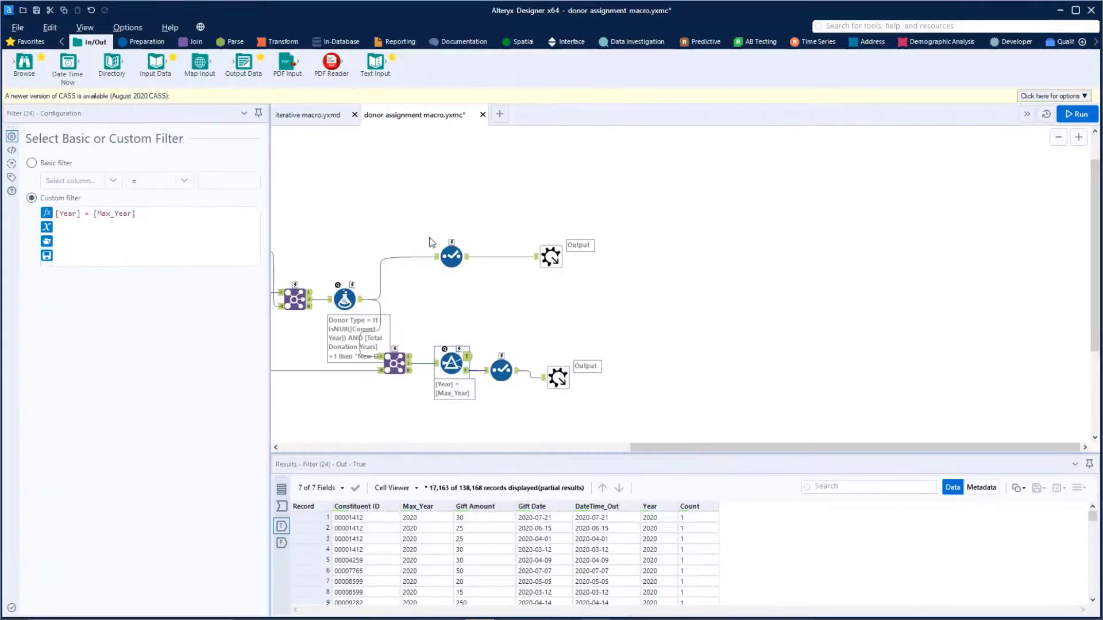
Review the Macro Input settings, then return to iterative macro.yxmd's Constituent ID, Gift Amount, Gift Date mappings.
{"action": "left_click_drag", "start_coordinate": [800, 448], "coordinate": [451, 447]}
{"action": "left_click", "coordinate": [356, 291]}
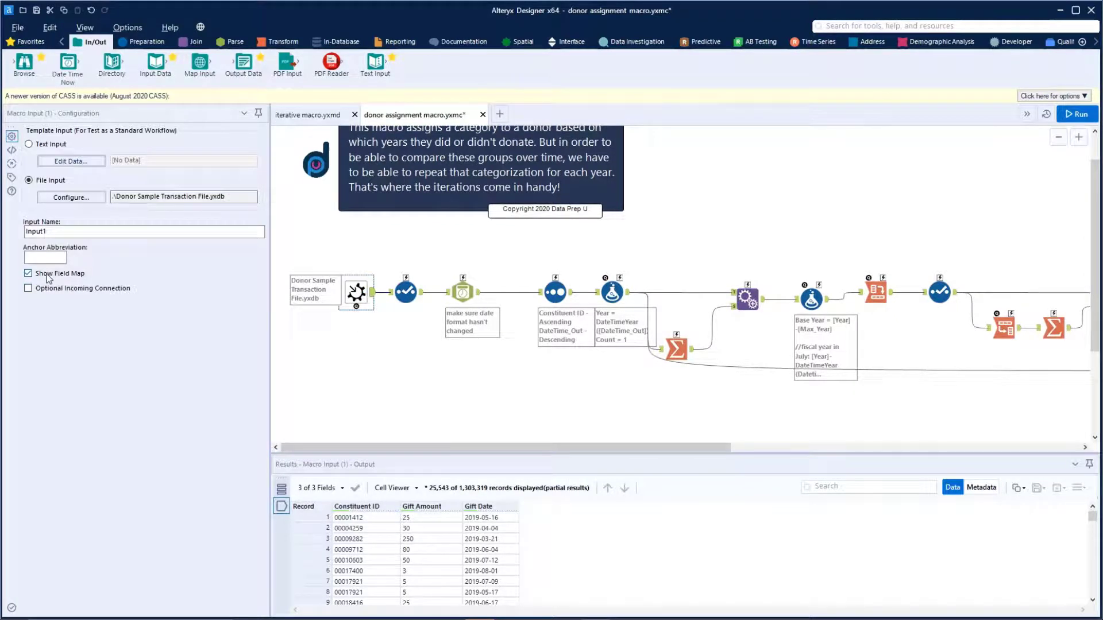
{"action": "left_click", "coordinate": [308, 115]}
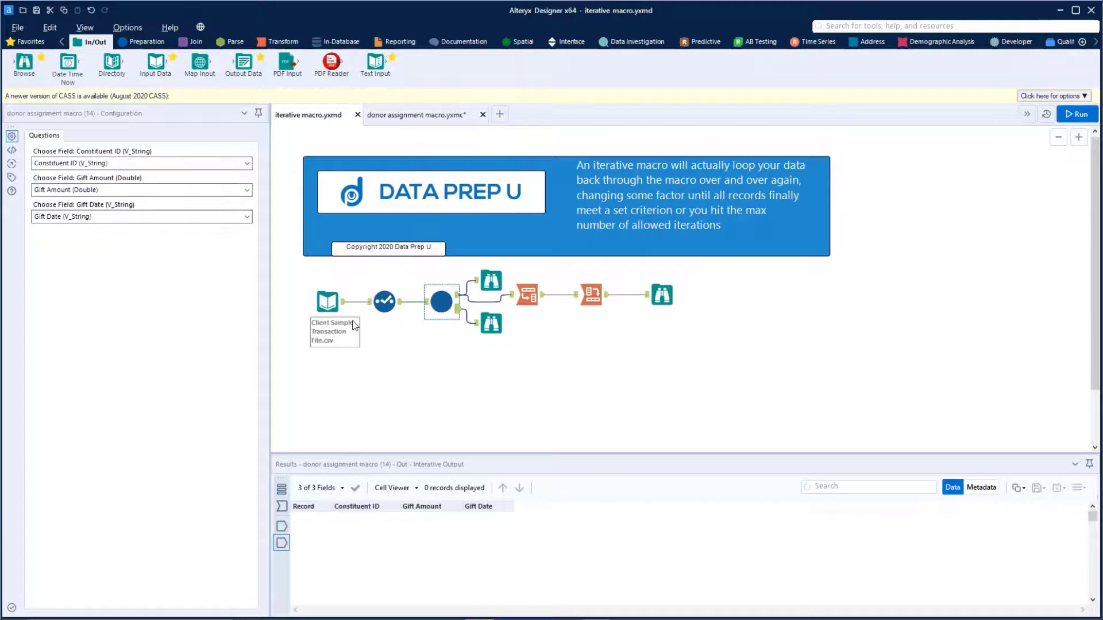
{"action": "left_click", "coordinate": [164, 167]}
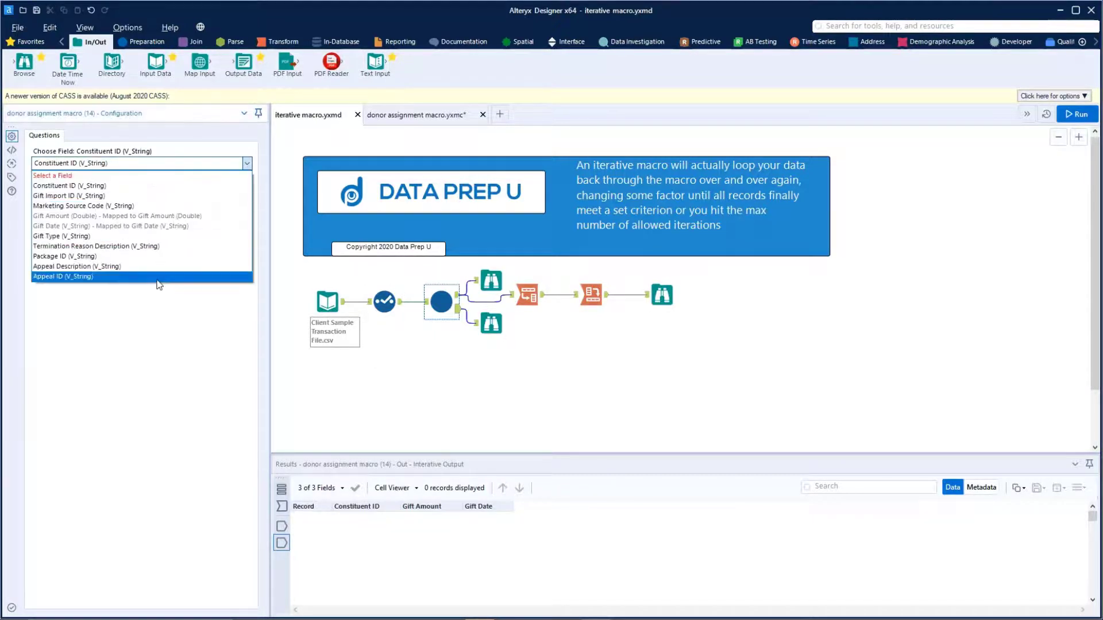
{"action": "left_click", "coordinate": [184, 322]}
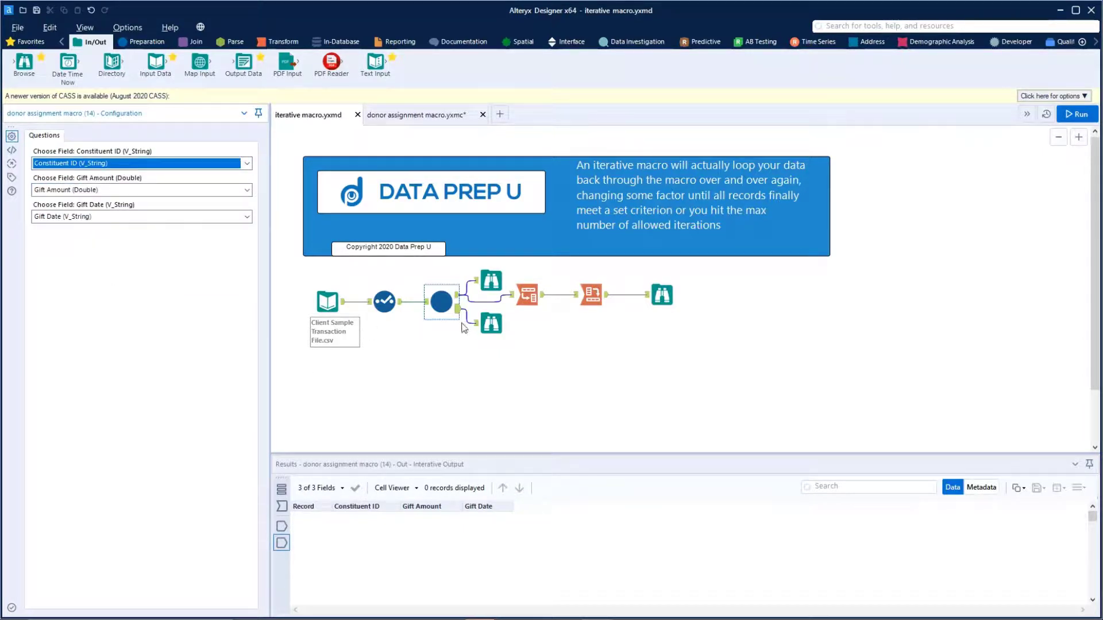